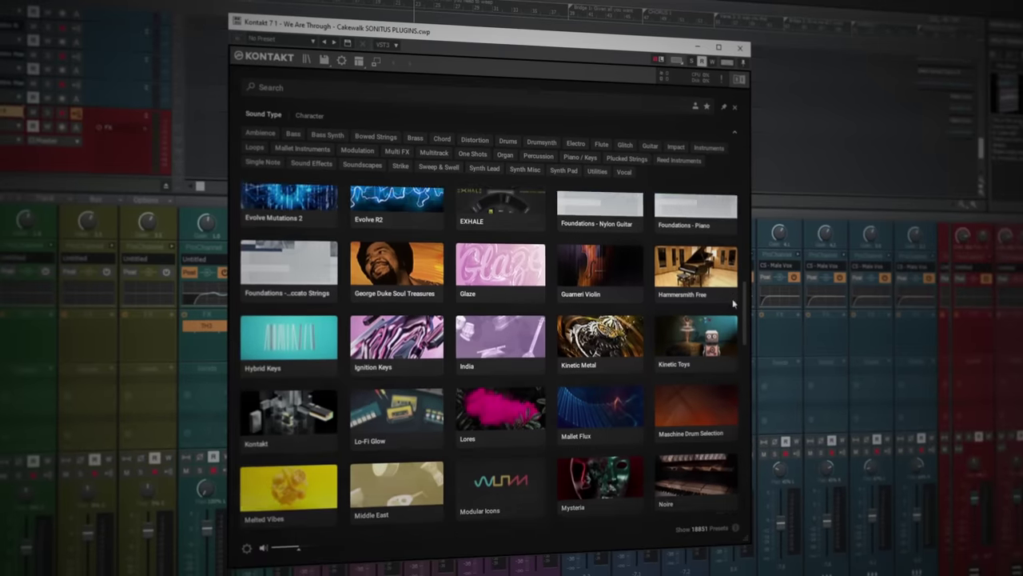
Scroll down the Kontakt library toward The Grandeur piano instrument.
scroll(733, 309, "down", 5)
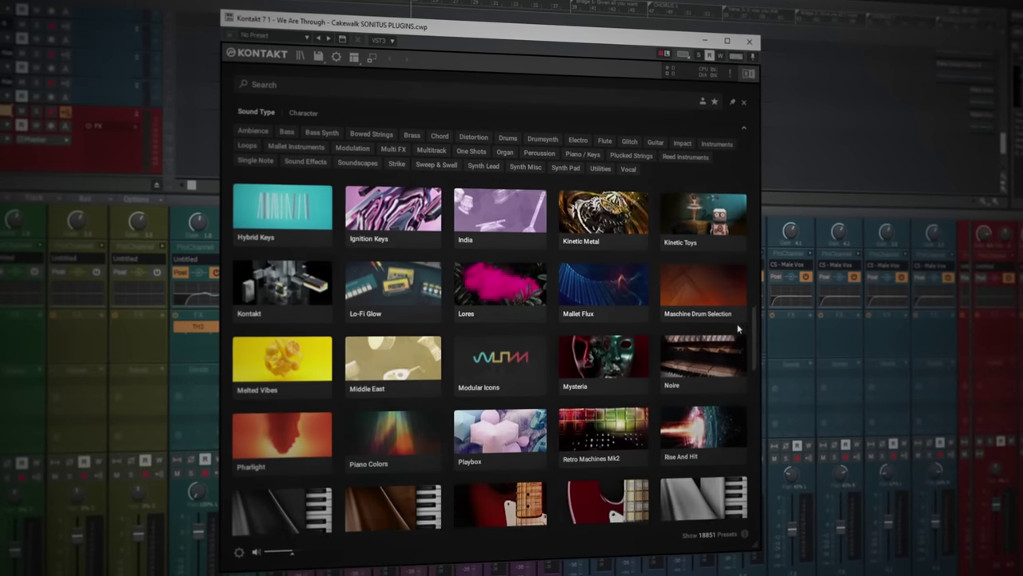
scroll(739, 328, "down", 2)
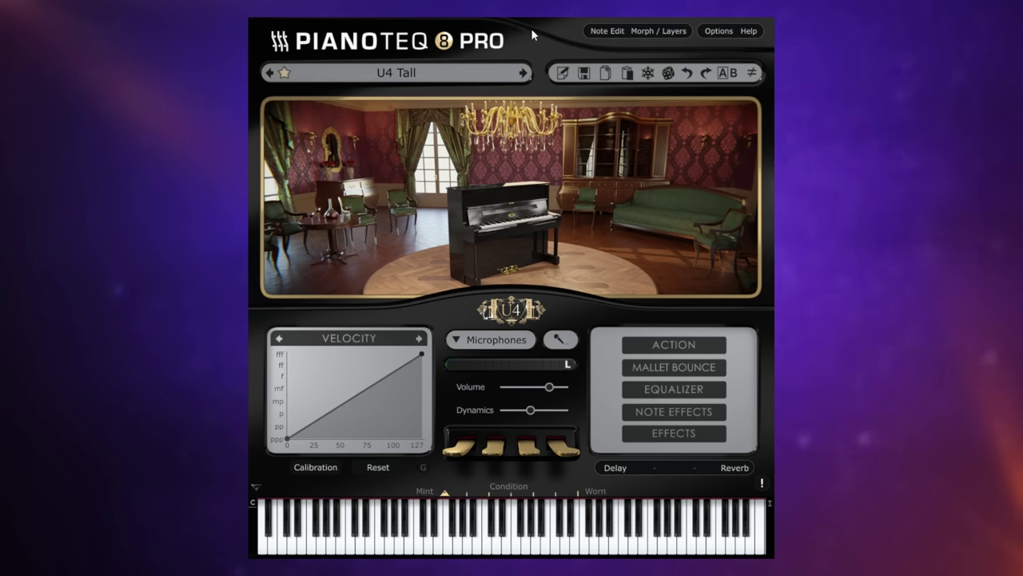
left_click(700, 128)
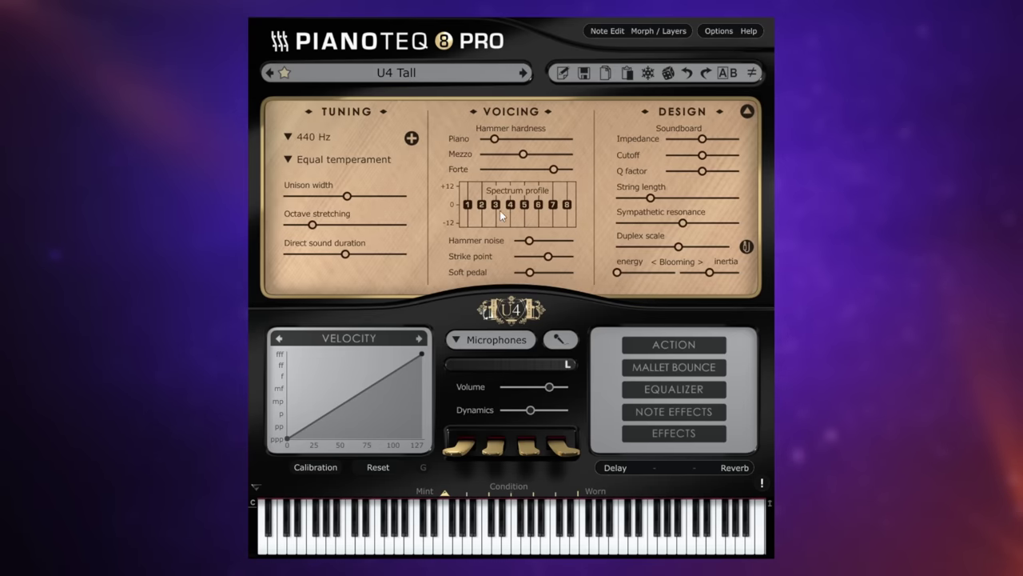
mouse_move(506, 216)
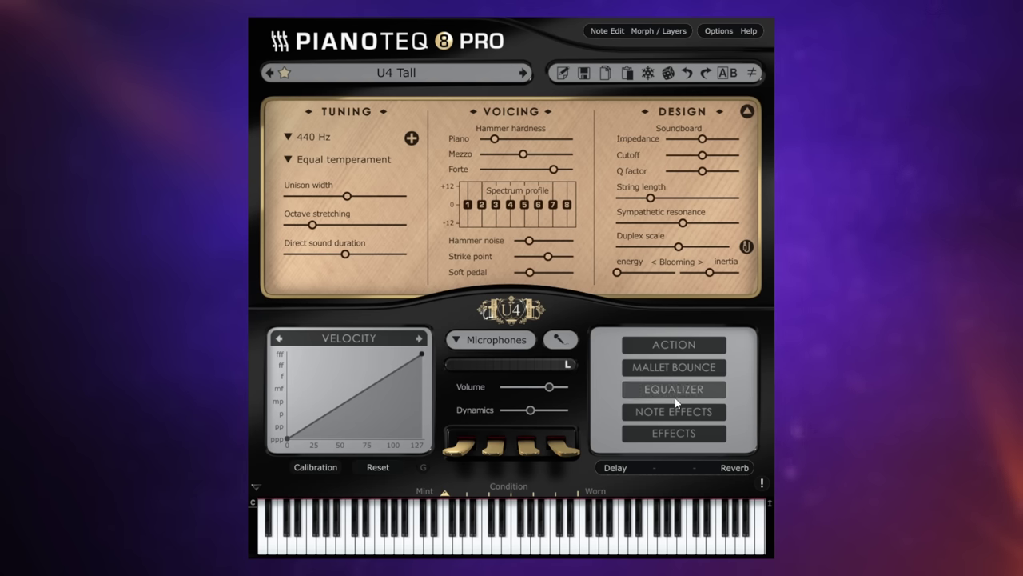
left_click(675, 368)
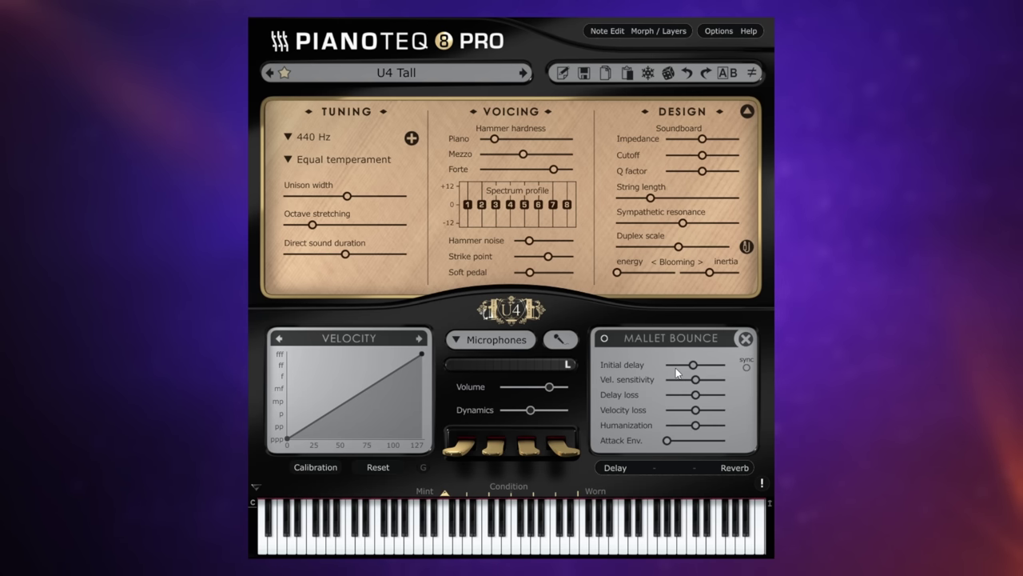
left_click(745, 339)
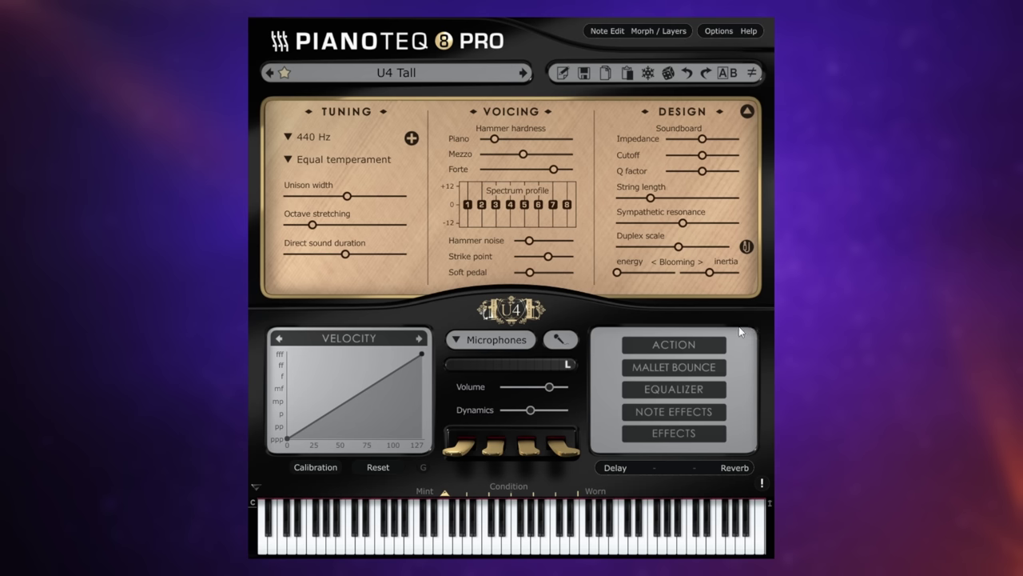
left_click(746, 112)
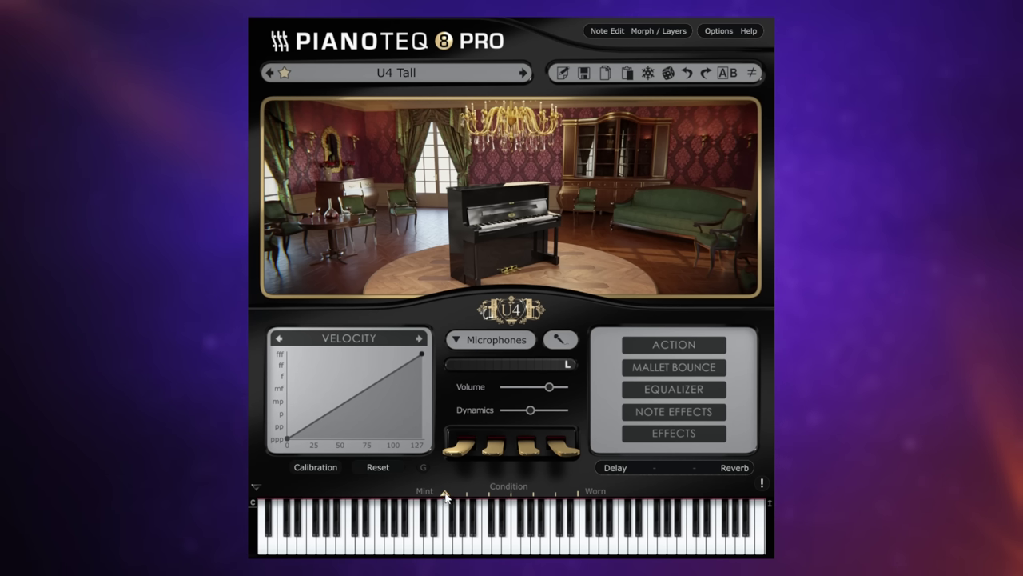
Age the piano's Condition toward Worn, then bring it back to just above Mint.
mouse_move(445, 496)
left_click_drag(444, 496, 744, 502)
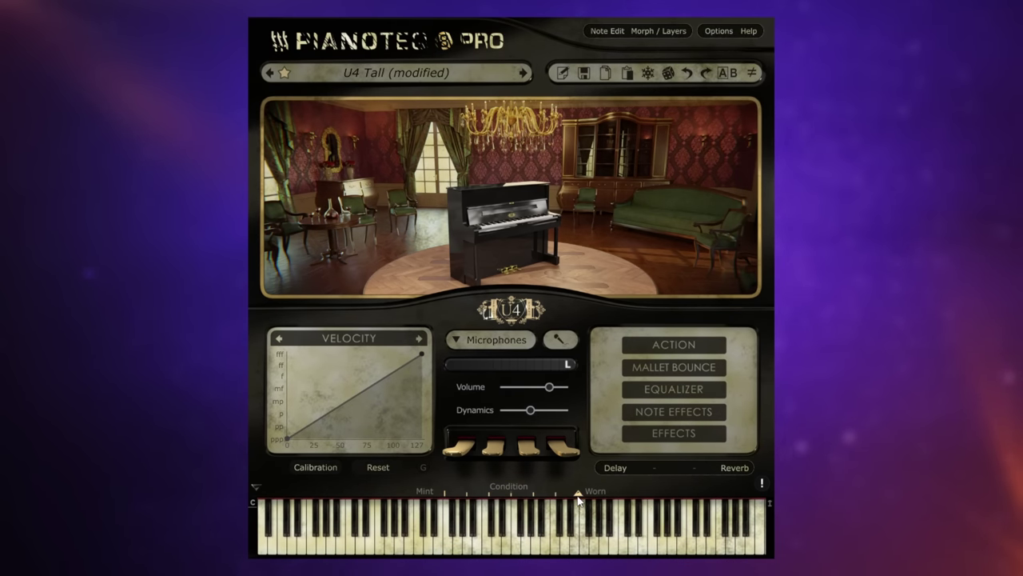
left_click_drag(582, 499, 398, 502)
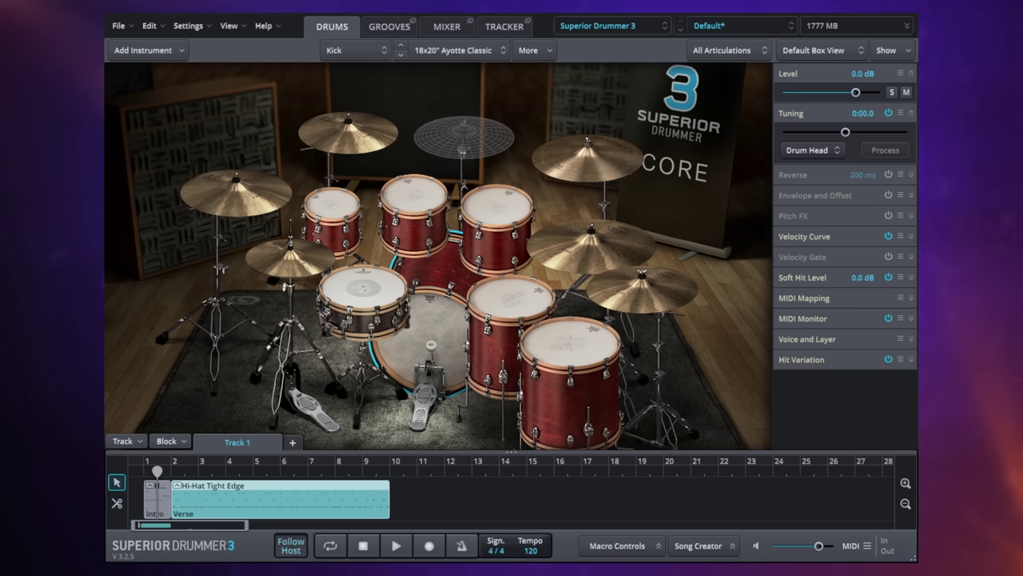
Show Superior Drummer 3's mixer with the Kick In through OH Cond channel strips.
left_click(444, 26)
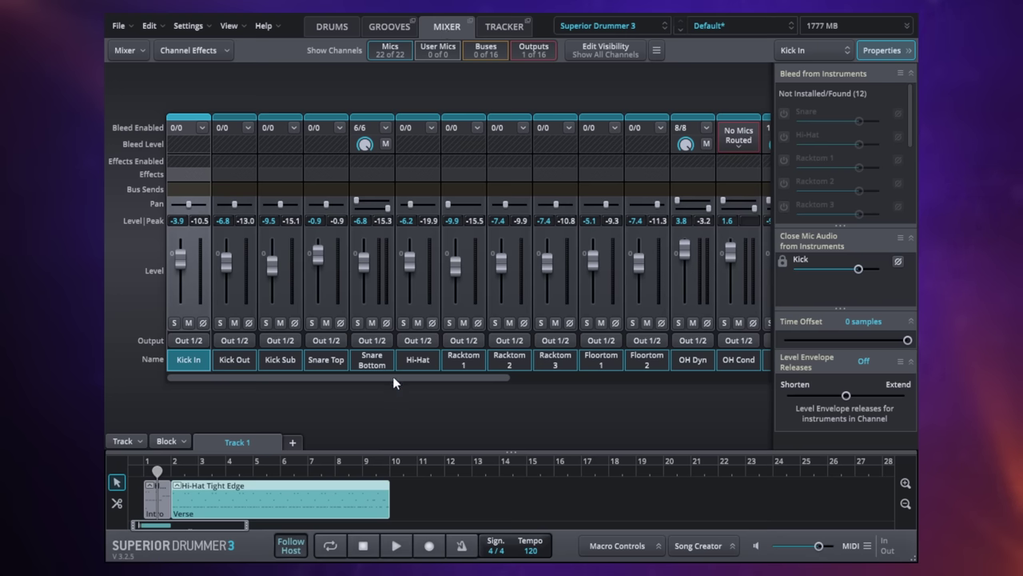
left_click_drag(393, 383, 362, 378)
Look over the Funk grooves, return to the drum kit, and play the Funk Verse groove.
left_click(388, 29)
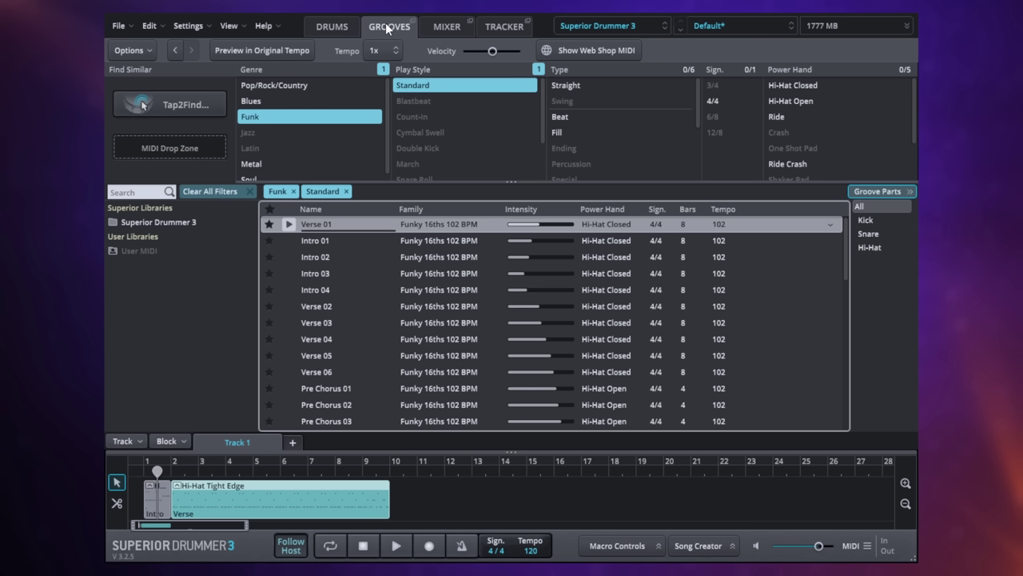
left_click(331, 25)
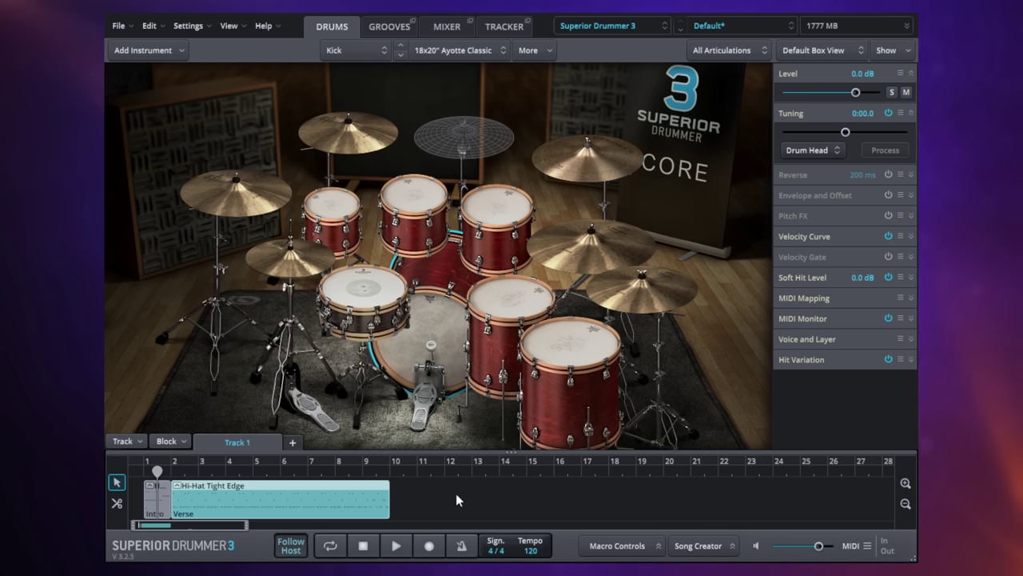
left_click(399, 547)
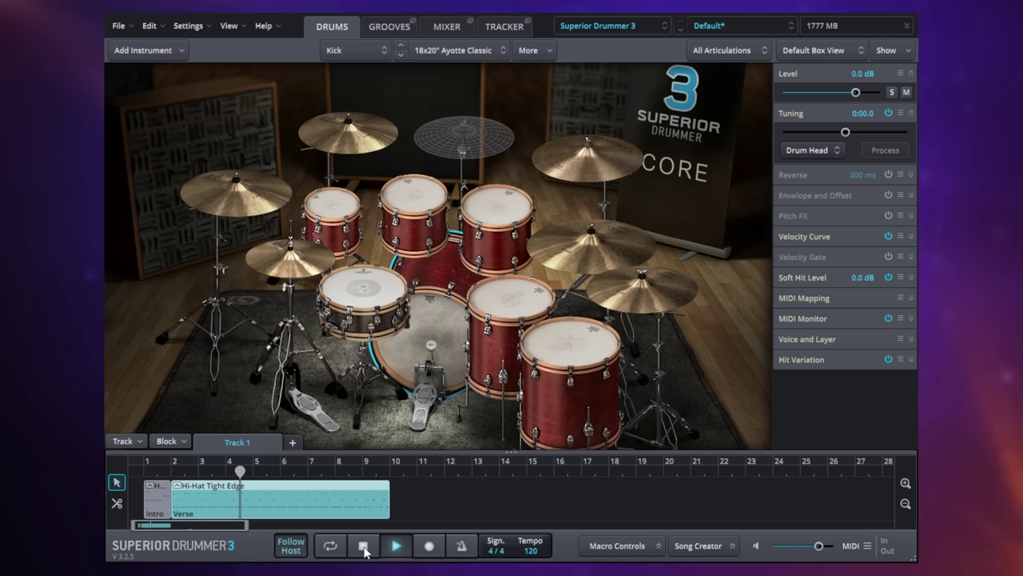
Stop the groove playback so the playhead returns to bar 1.
left_click(364, 547)
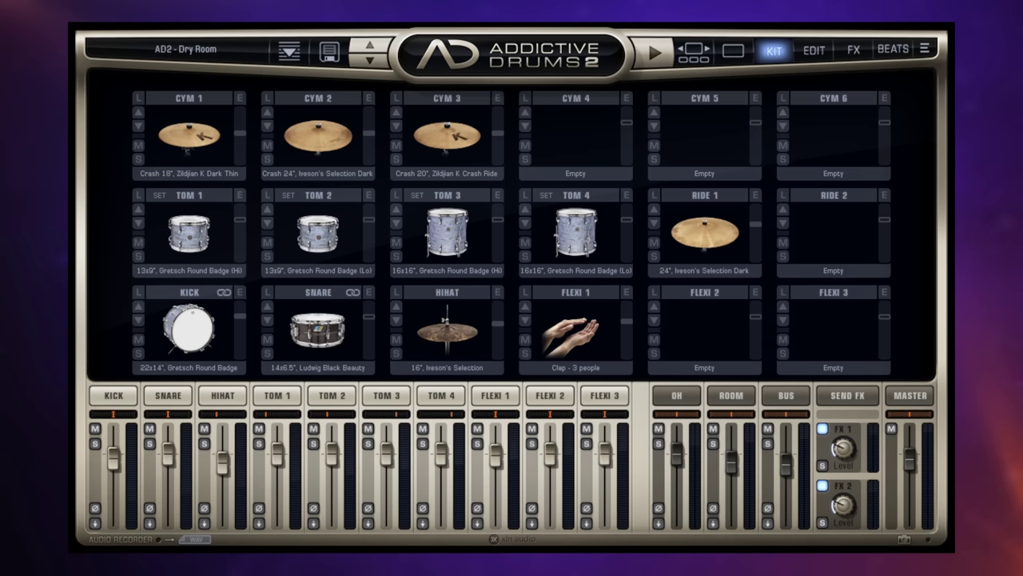
Play a short beat on the AD2 - Dry Room kit, then stop it.
left_click(654, 53)
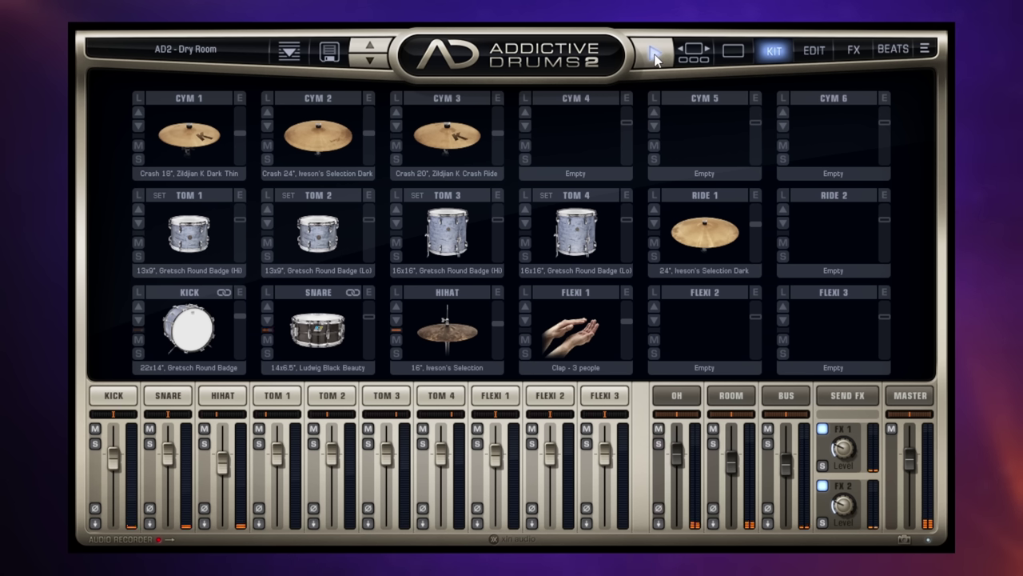
left_click(655, 56)
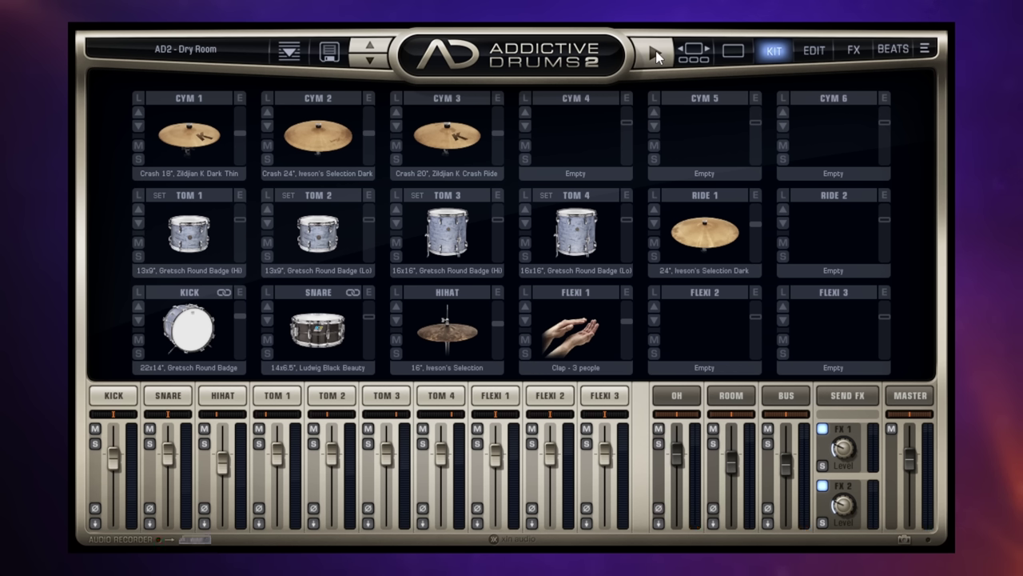
Browse presets by style, preview Dry Room, then preview and stop Fairfax Vol 1's Neutral preset.
left_click(733, 52)
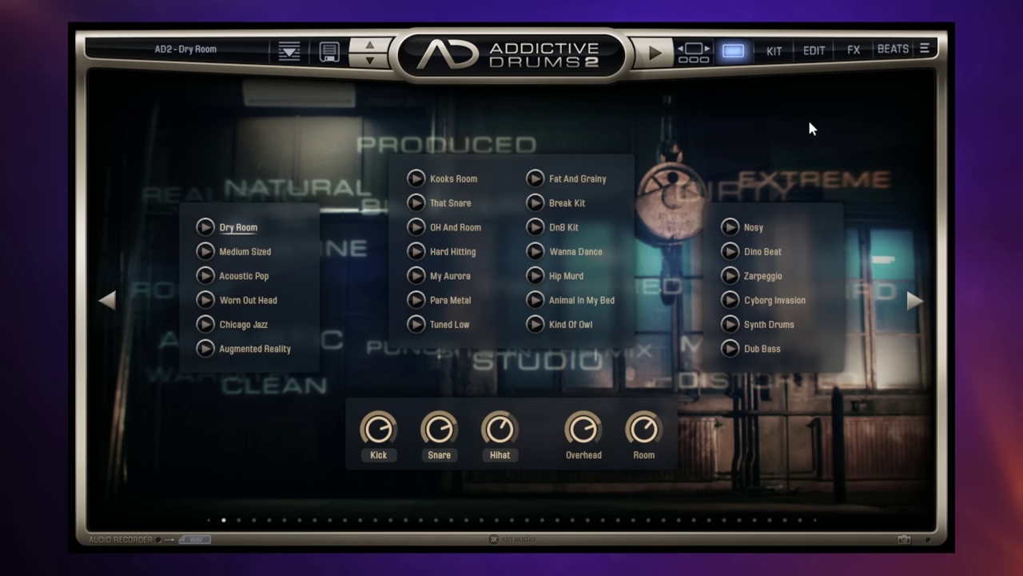
left_click(206, 229)
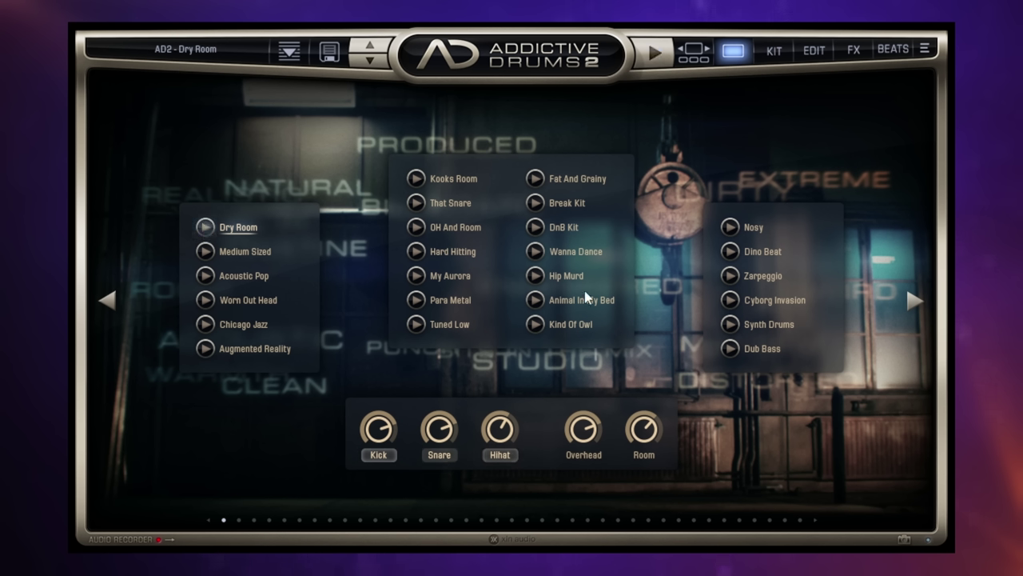
left_click(916, 301)
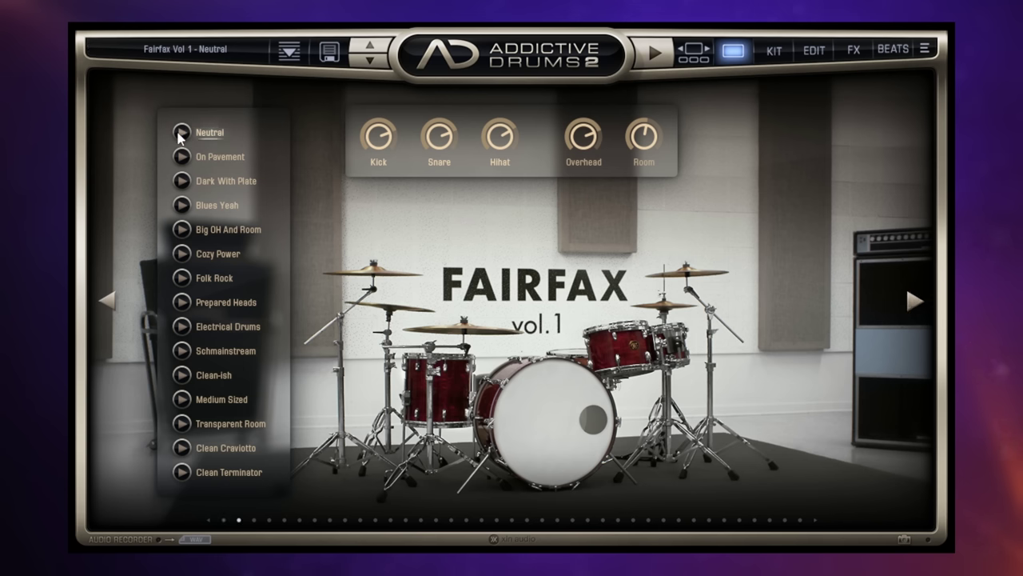
left_click(182, 134)
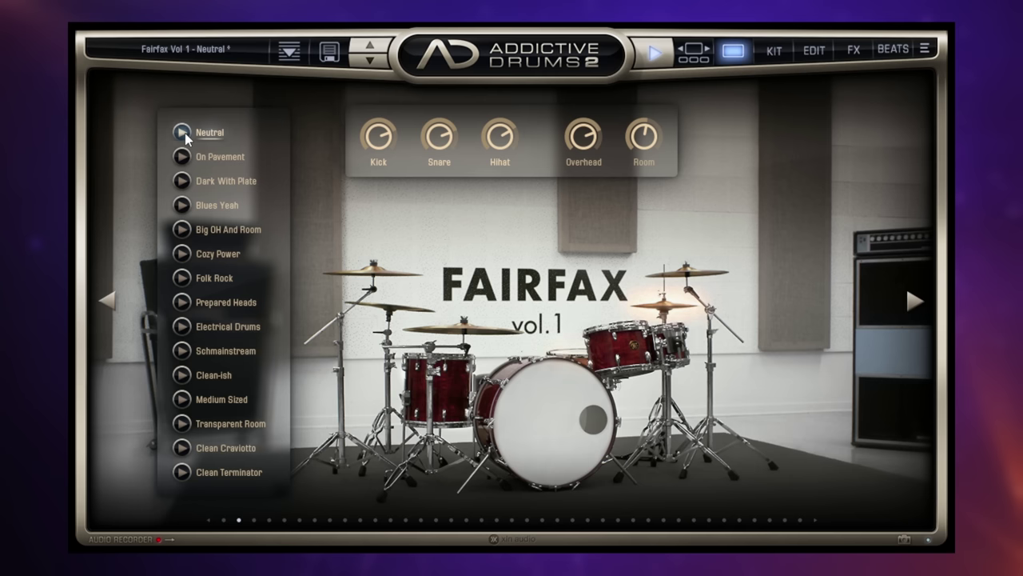
left_click(183, 136)
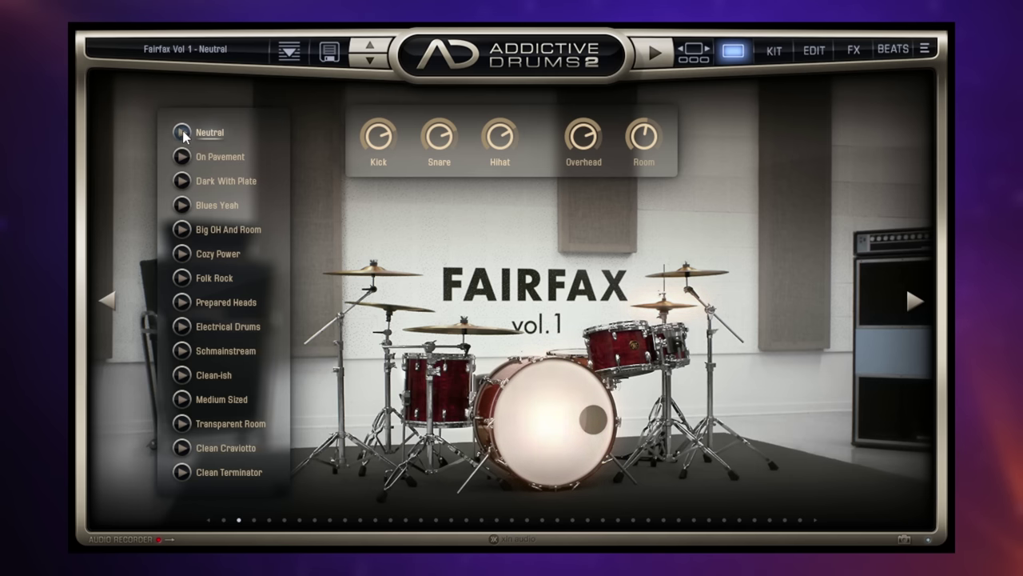
Page forward to the Black Velvet kit and preview its Crisp With Plate preset.
left_click(914, 300)
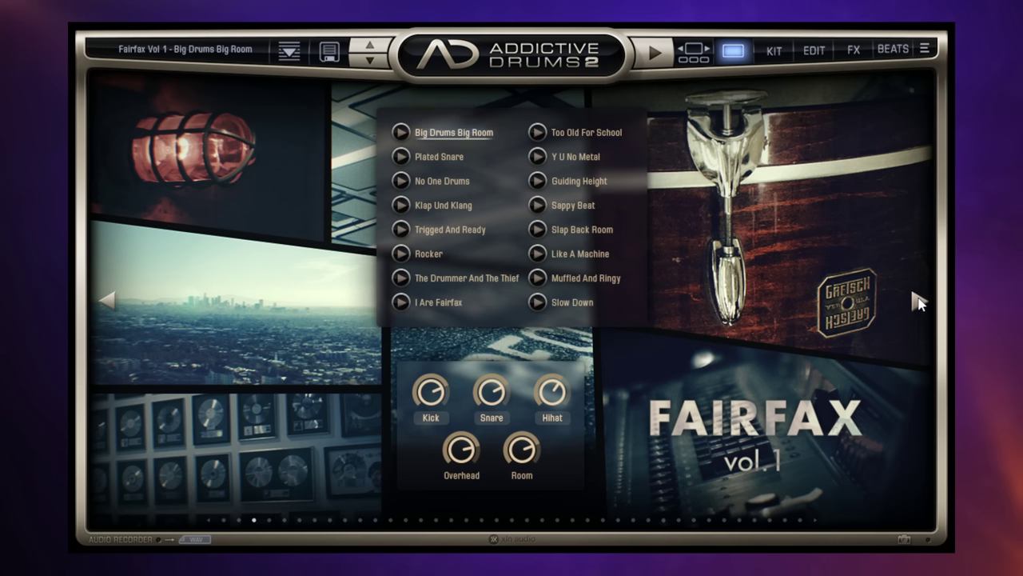
left_click(916, 301)
left_click(916, 301)
left_click(916, 301)
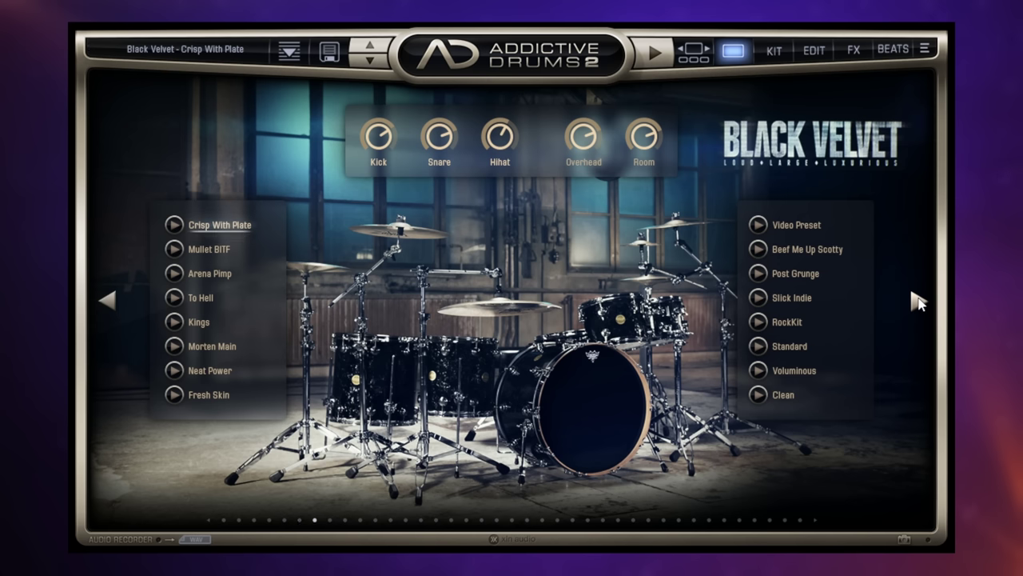
left_click(175, 225)
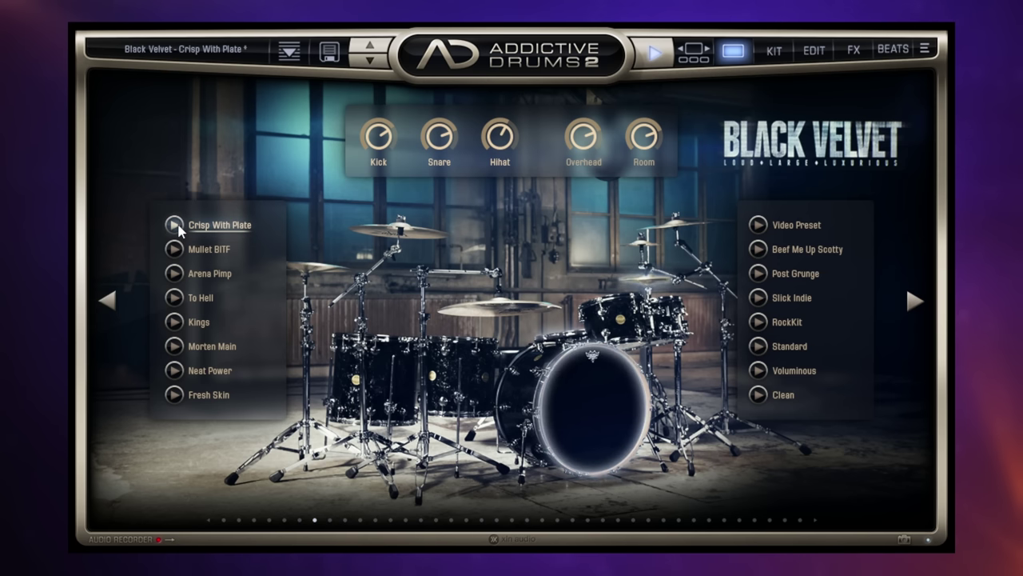
Page through Modern Soul R&B, United Pop, Vintage Dry and Indie to Reel Machines, auditioning its kick.
left_click(915, 301)
left_click(914, 301)
left_click(916, 303)
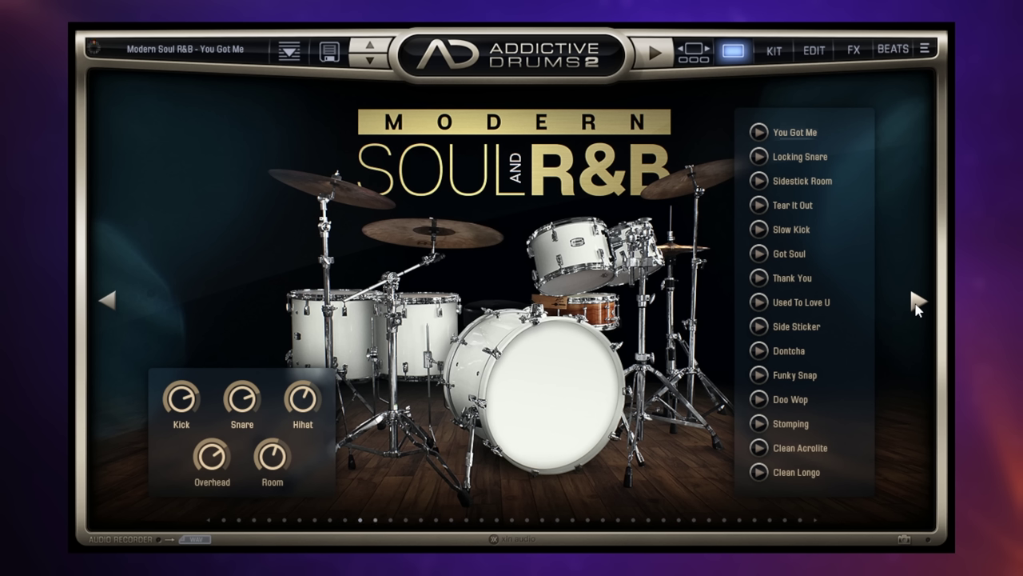
left_click(917, 302)
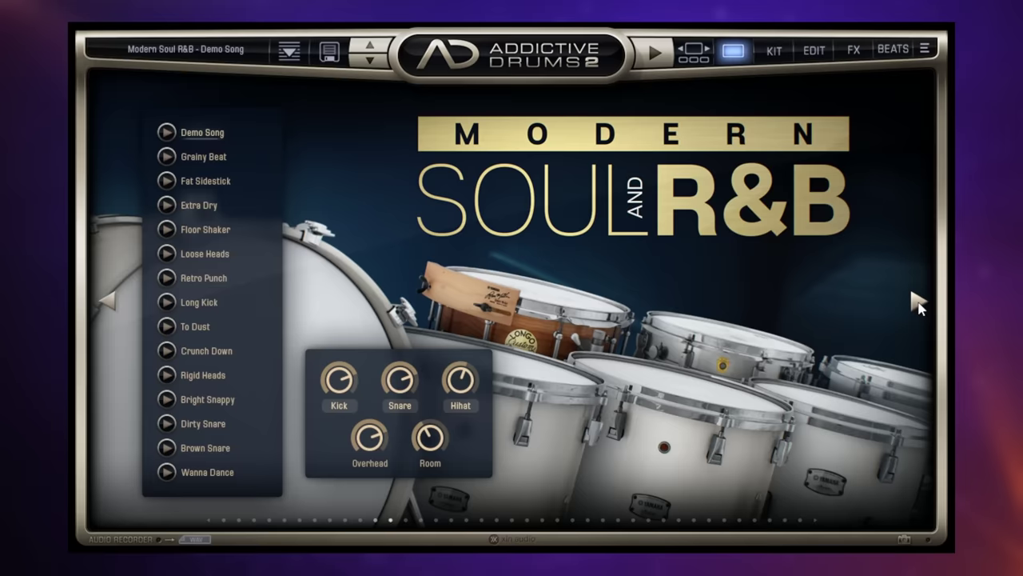
left_click(916, 302)
left_click(916, 302)
left_click(916, 302)
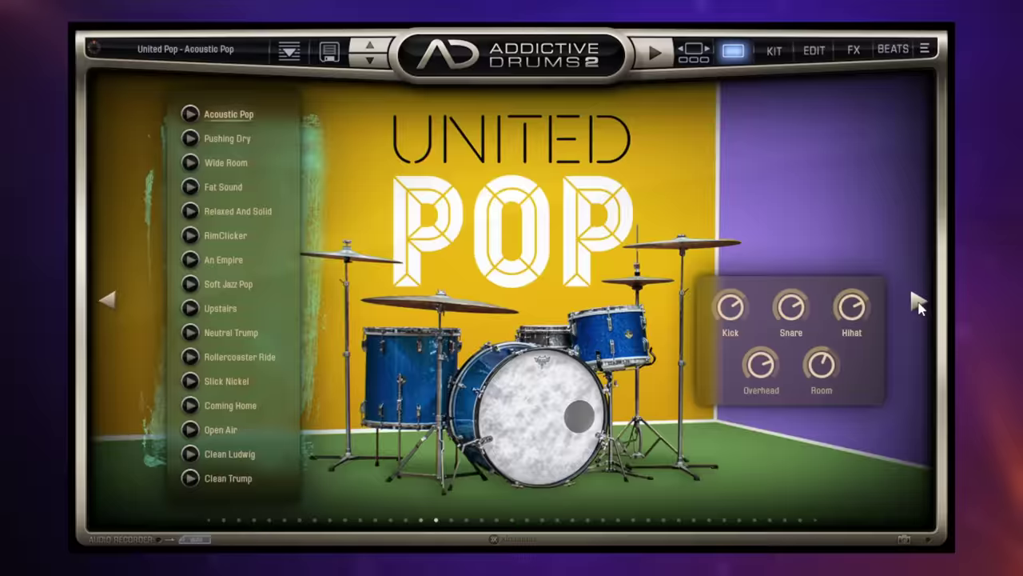
left_click(917, 302)
left_click(916, 303)
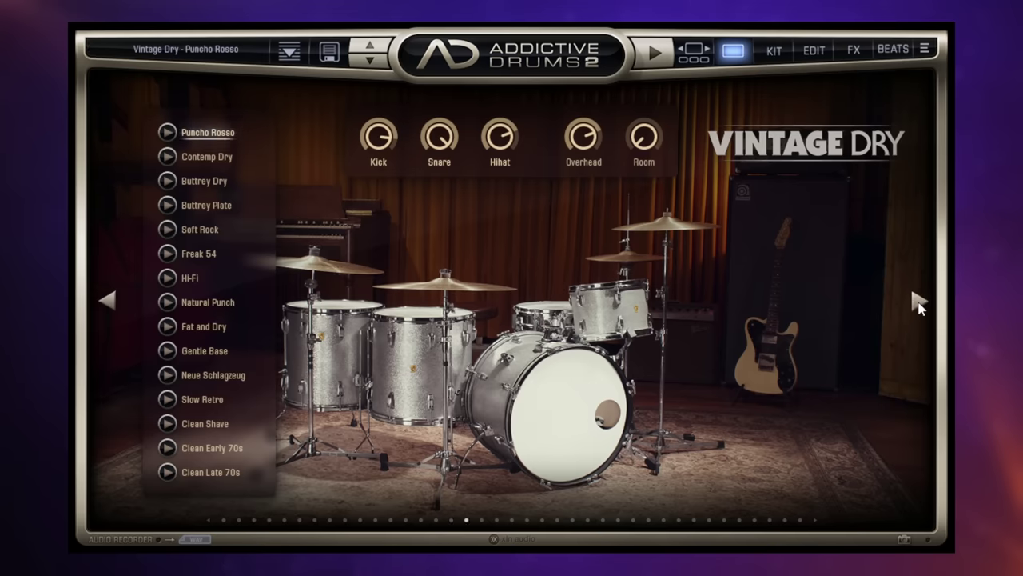
left_click(916, 303)
left_click(916, 302)
left_click(916, 302)
left_click(916, 303)
left_click(916, 302)
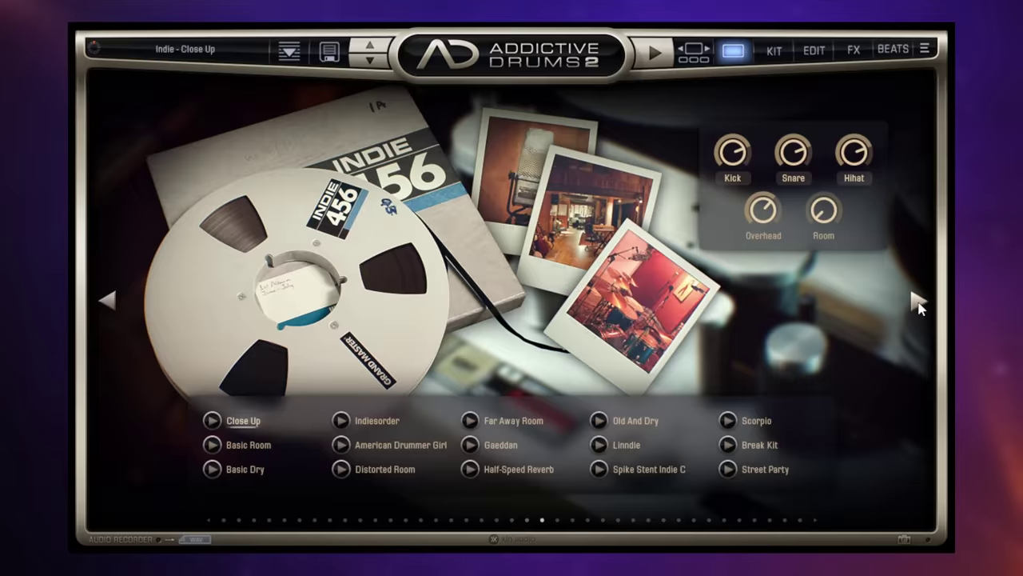
left_click(917, 302)
left_click(916, 302)
left_click(916, 302)
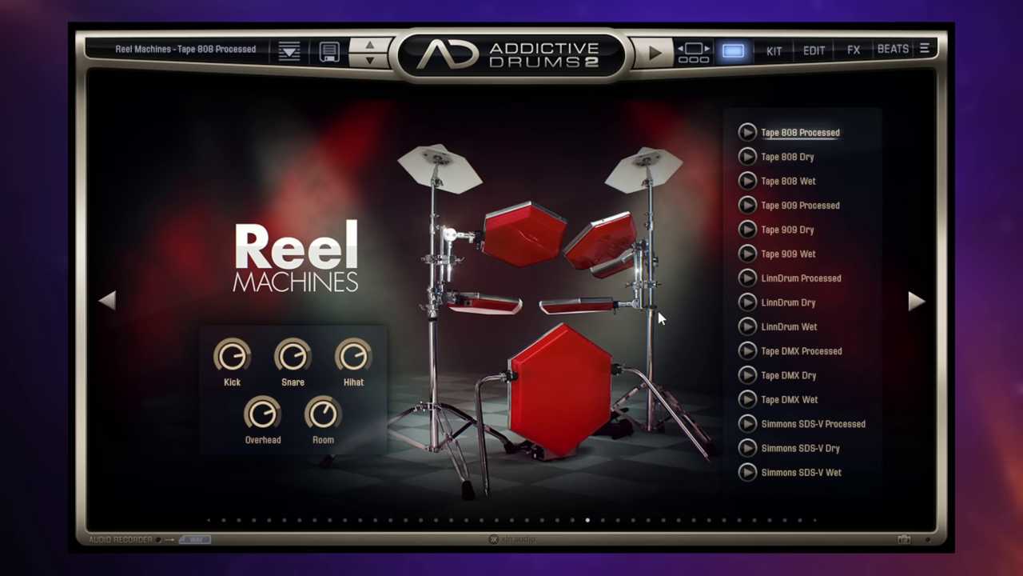
left_click(588, 390)
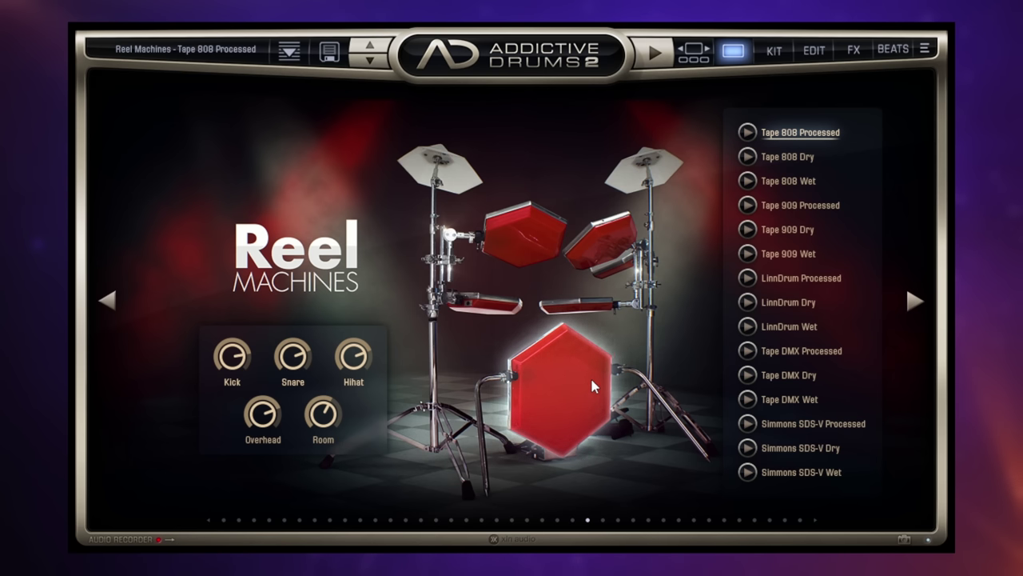
Page on through Funk and Modern Jazz Sticks to the Modern Jazz Brushes kit.
left_click(917, 302)
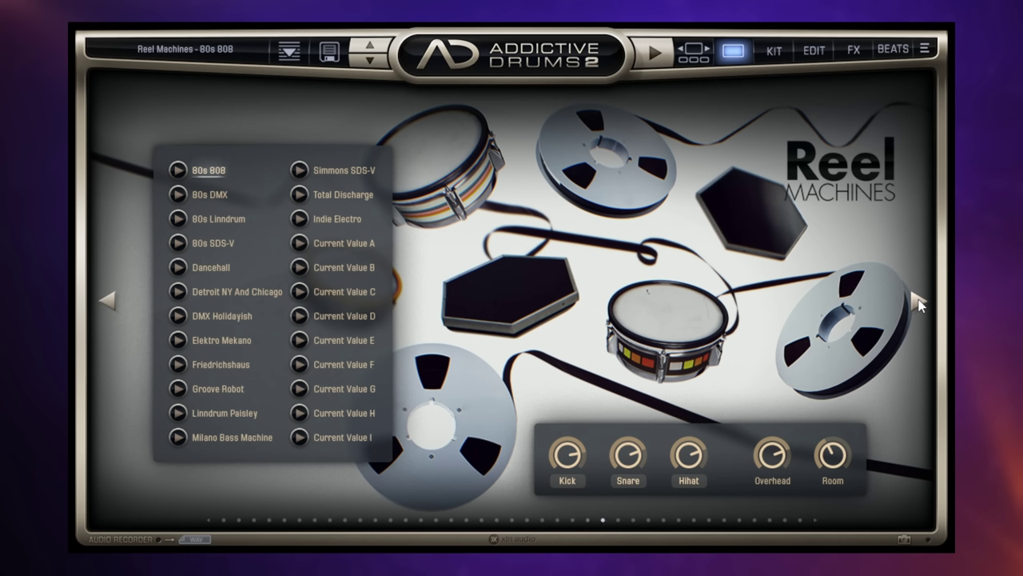
left_click(918, 302)
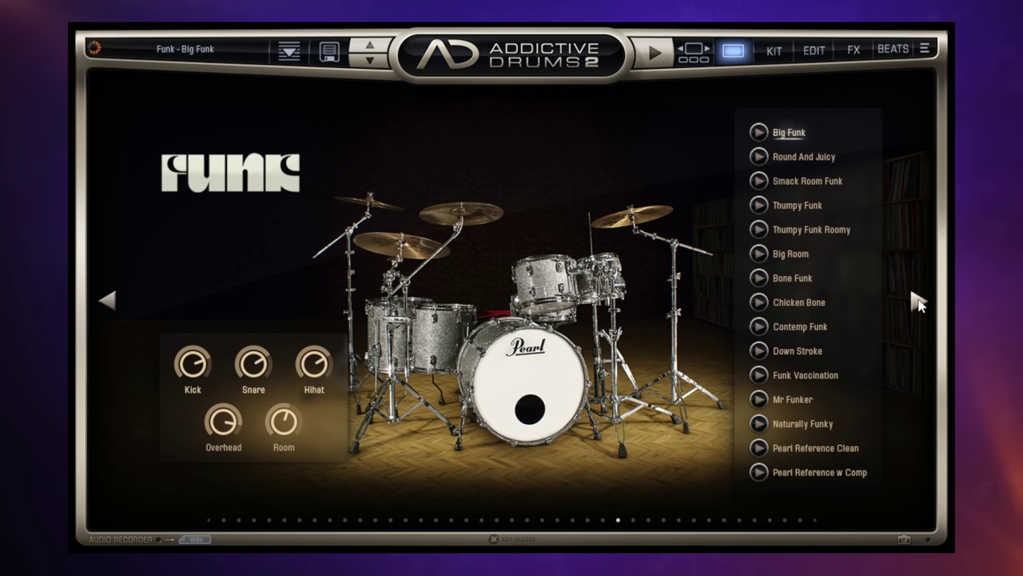
left_click(918, 303)
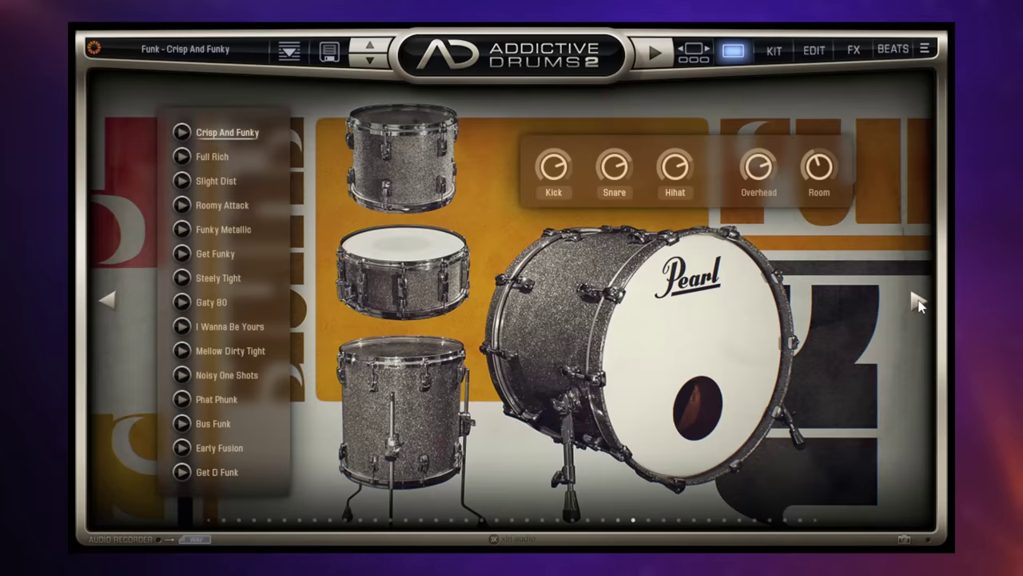
left_click(918, 302)
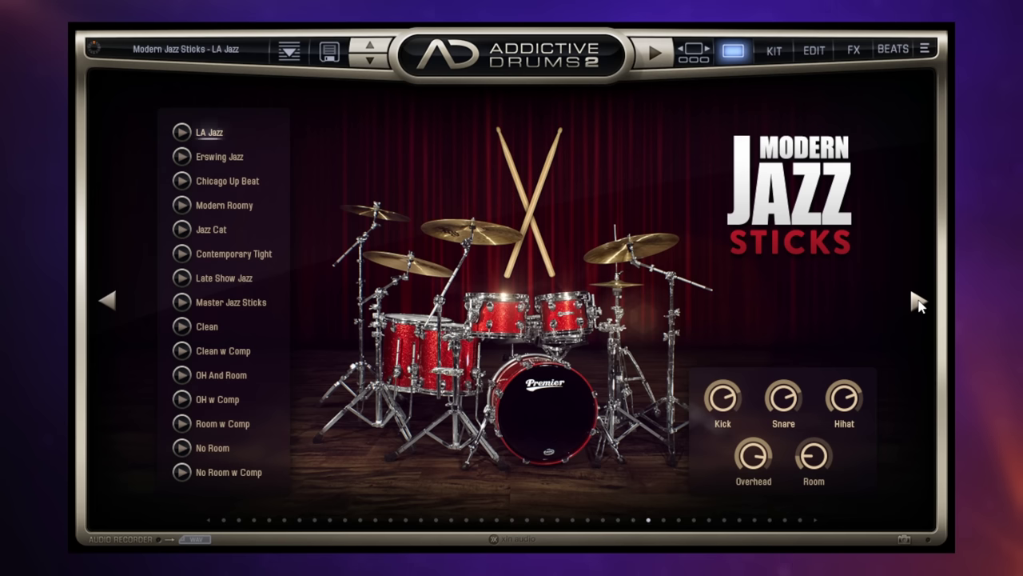
left_click(918, 302)
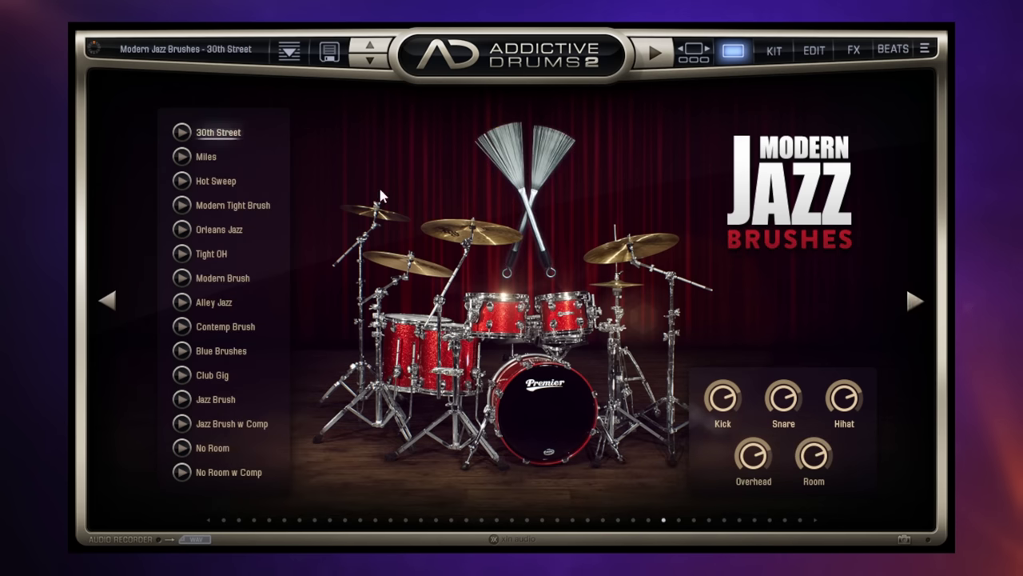
Preview the 30th Street preset, stop it, and bring up its drum slots and mixer.
left_click(183, 133)
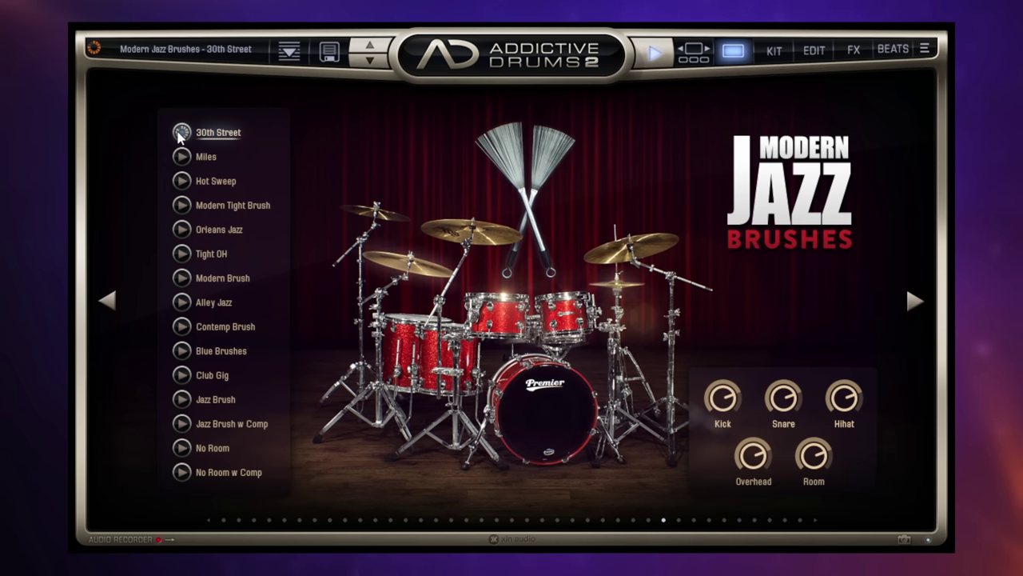
left_click(180, 133)
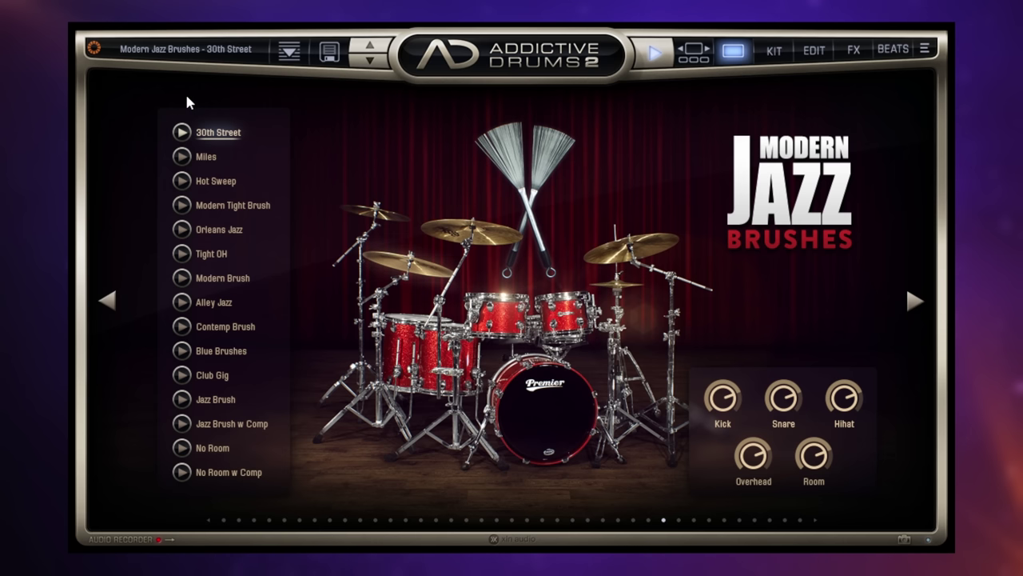
left_click(777, 54)
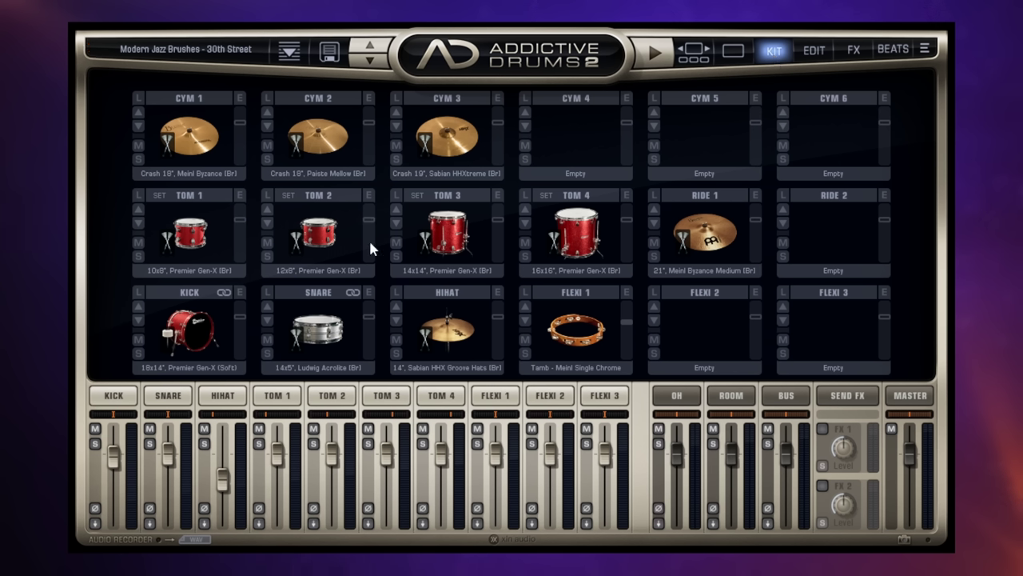
Replace the TOM 2 drum with the 13x9" Wacco Old School Lo (Ma).
left_click(324, 240)
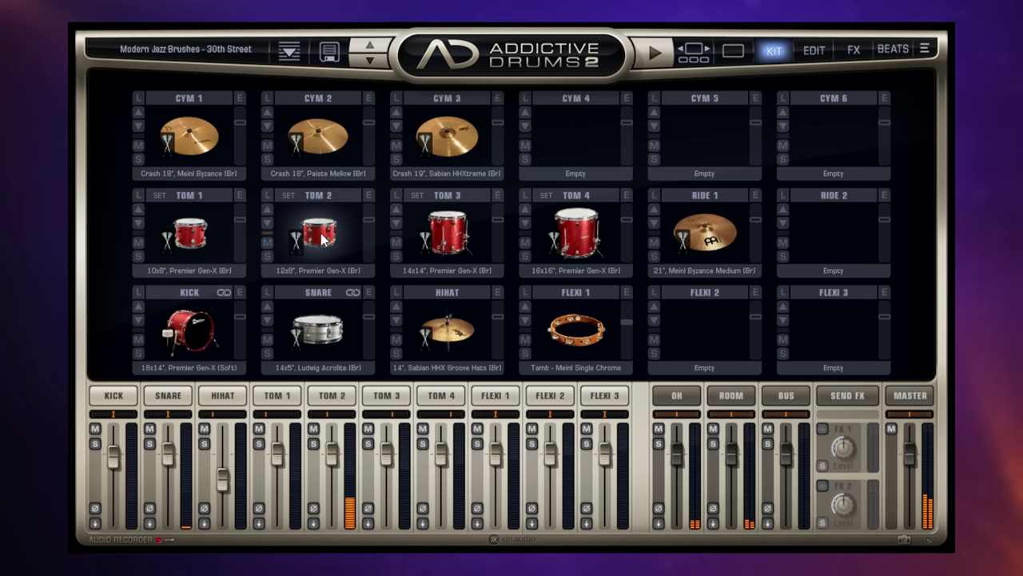
left_click(274, 201)
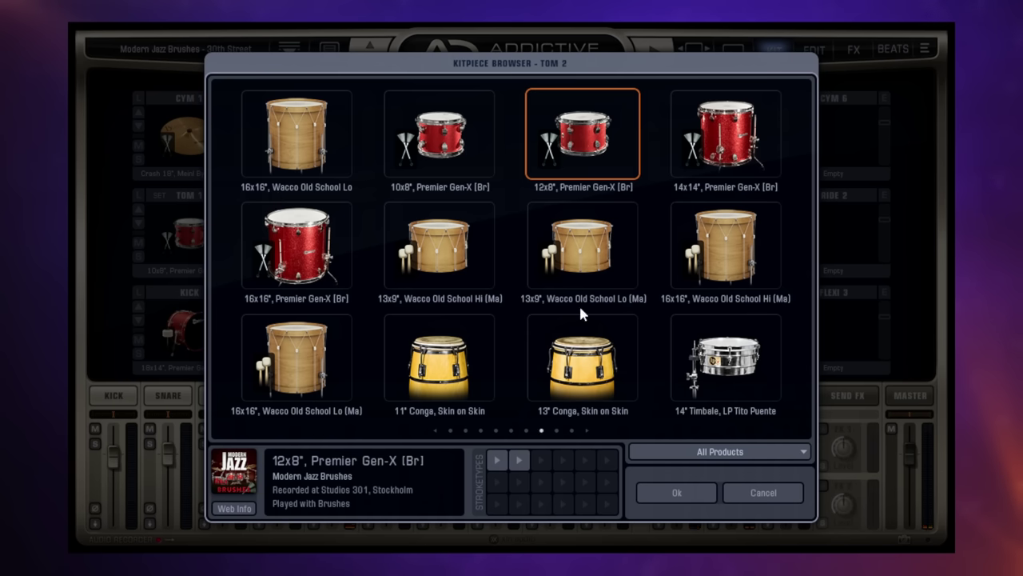
left_click(564, 242)
left_click(676, 493)
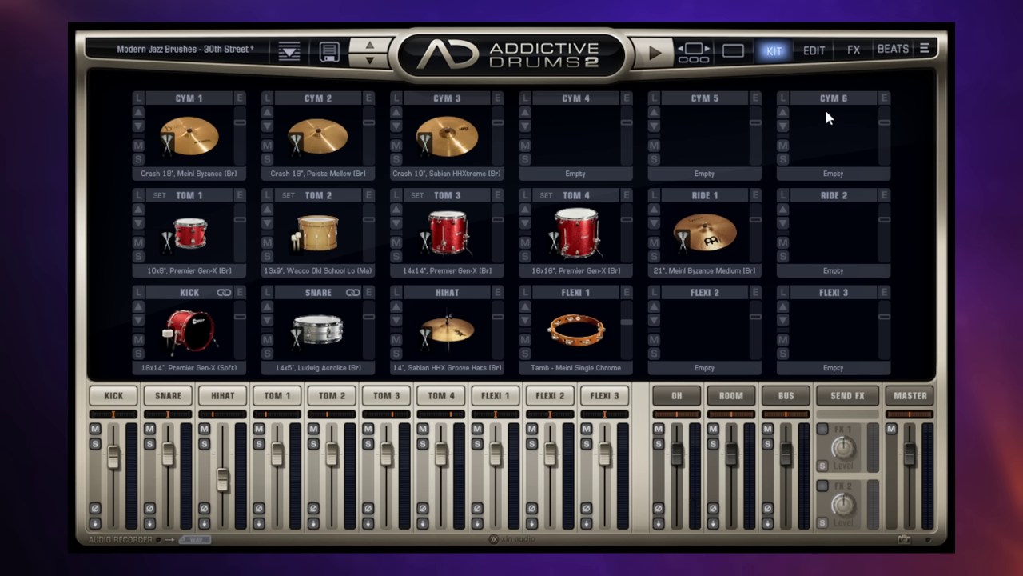
left_click(814, 51)
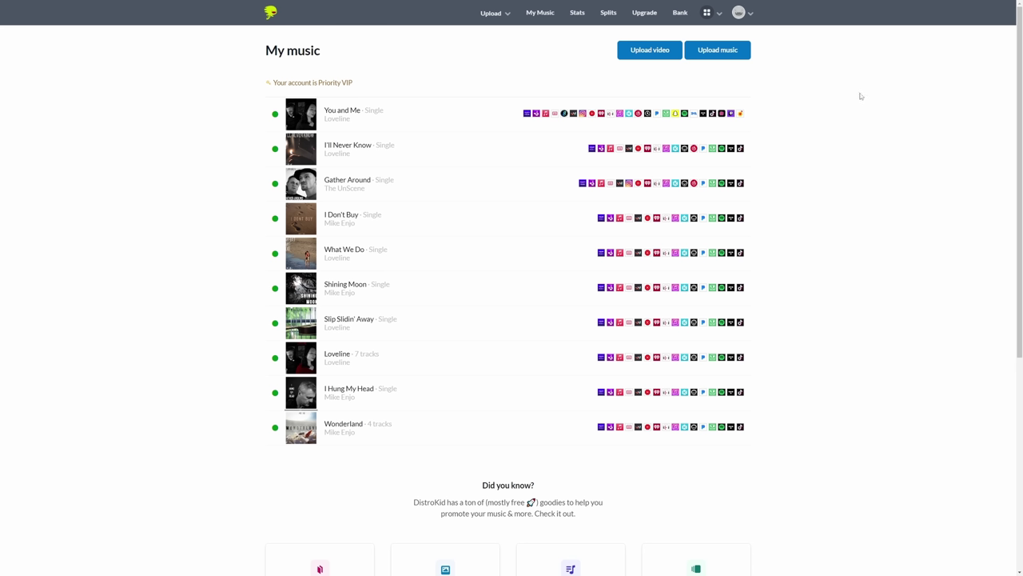
Enter I Don't Buy (single) in DistroKid's Wheel of Playlist and connect with Spotify.
left_click(718, 15)
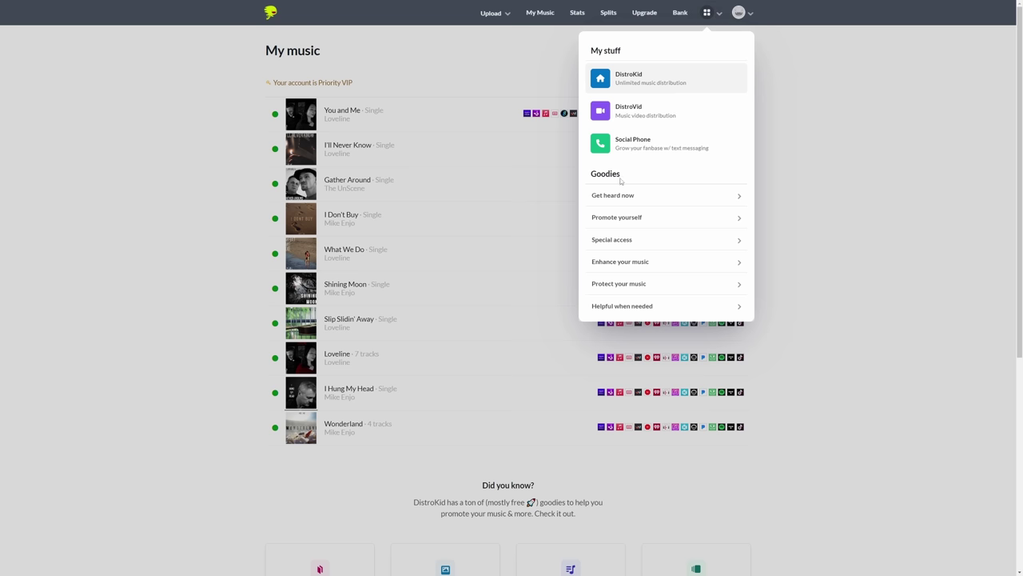
left_click(672, 198)
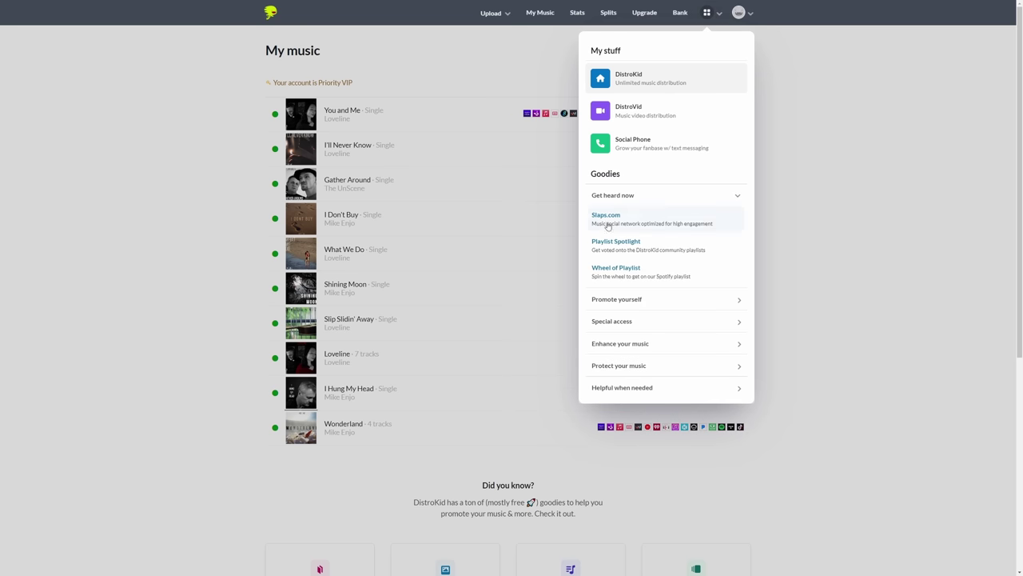
left_click(615, 270)
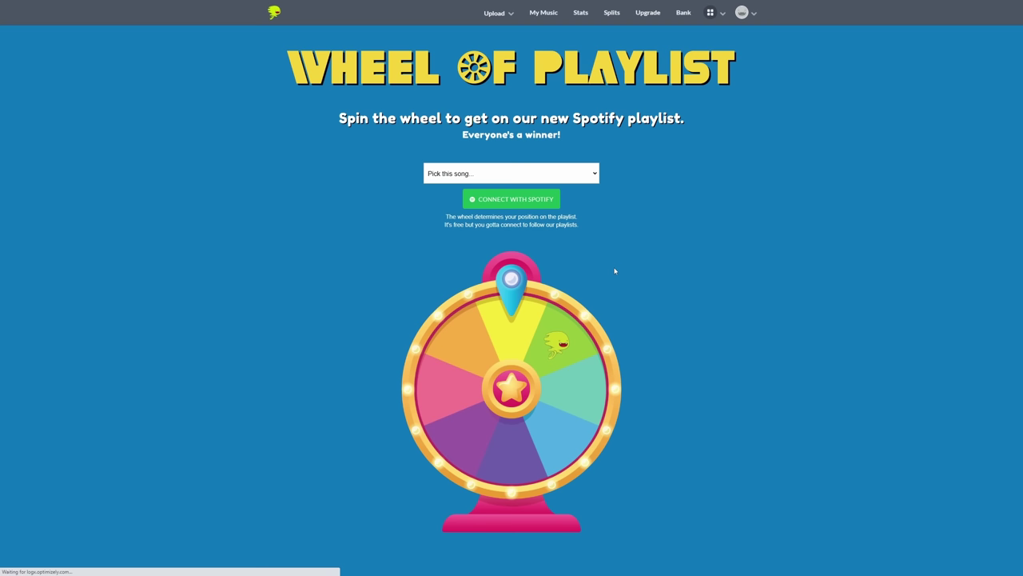
left_click(561, 177)
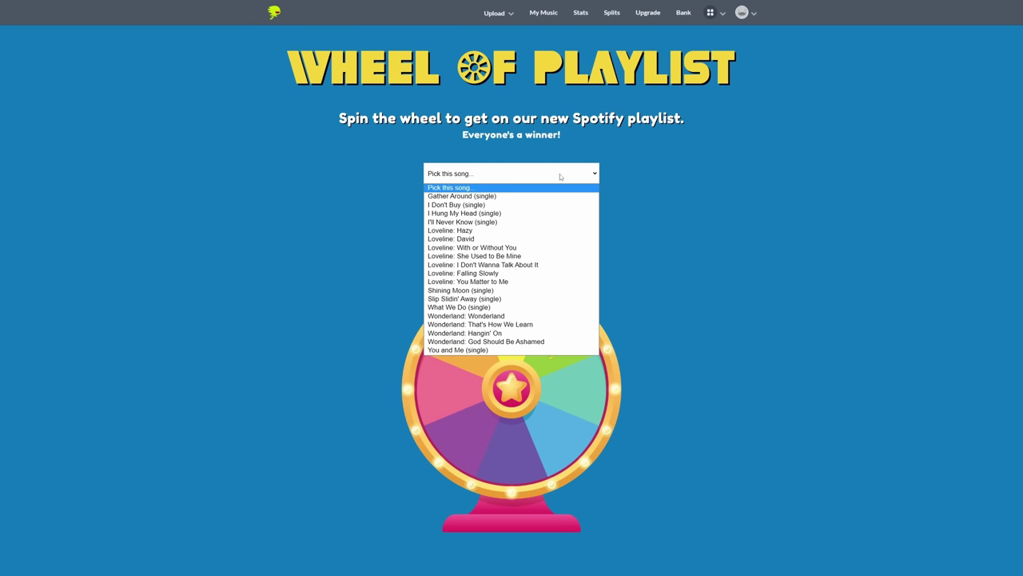
left_click(451, 204)
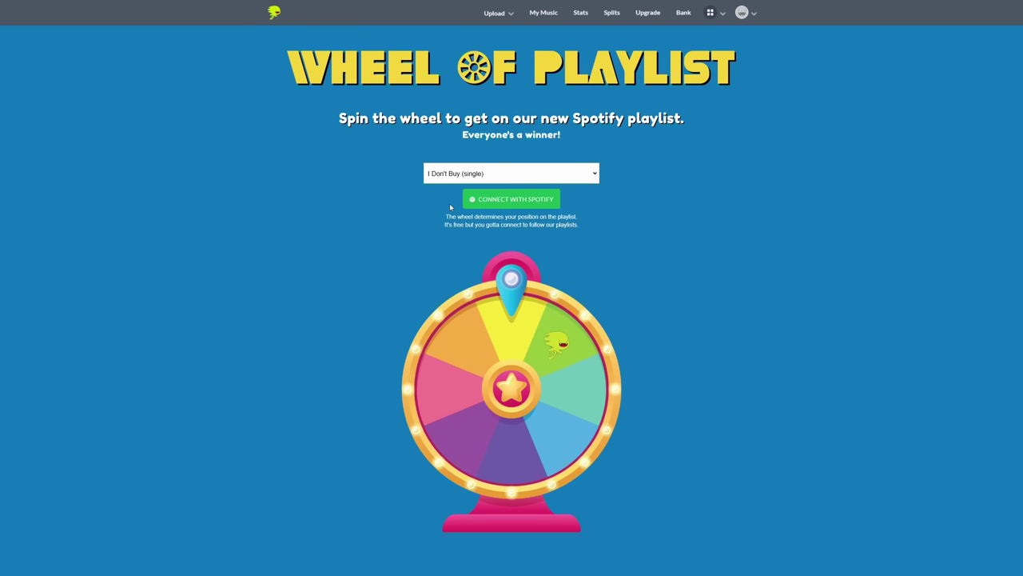
left_click(514, 199)
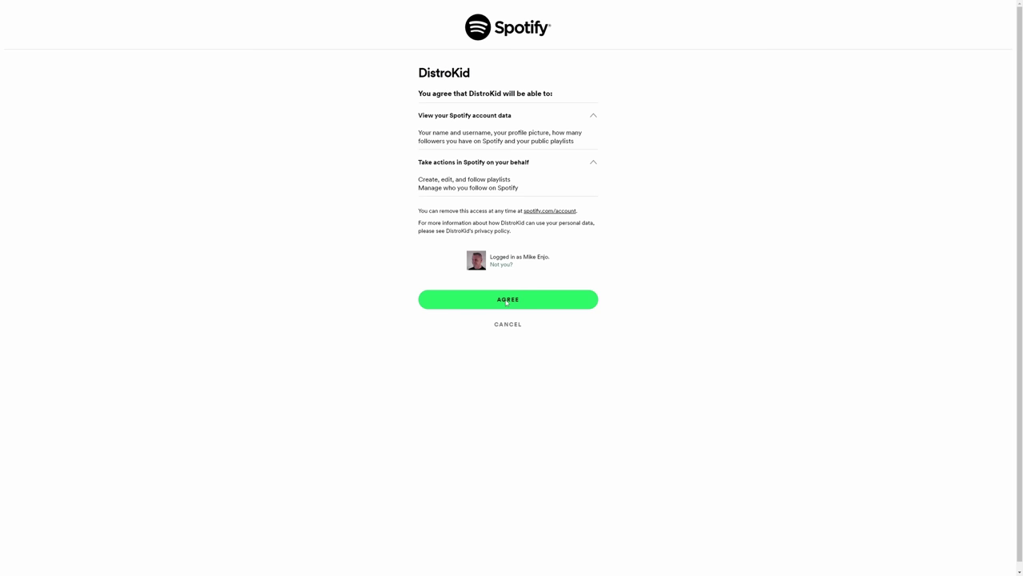
Grant DistroKid Spotify access and spin three times, placing I Don't Buy at position 1,927.
left_click(506, 301)
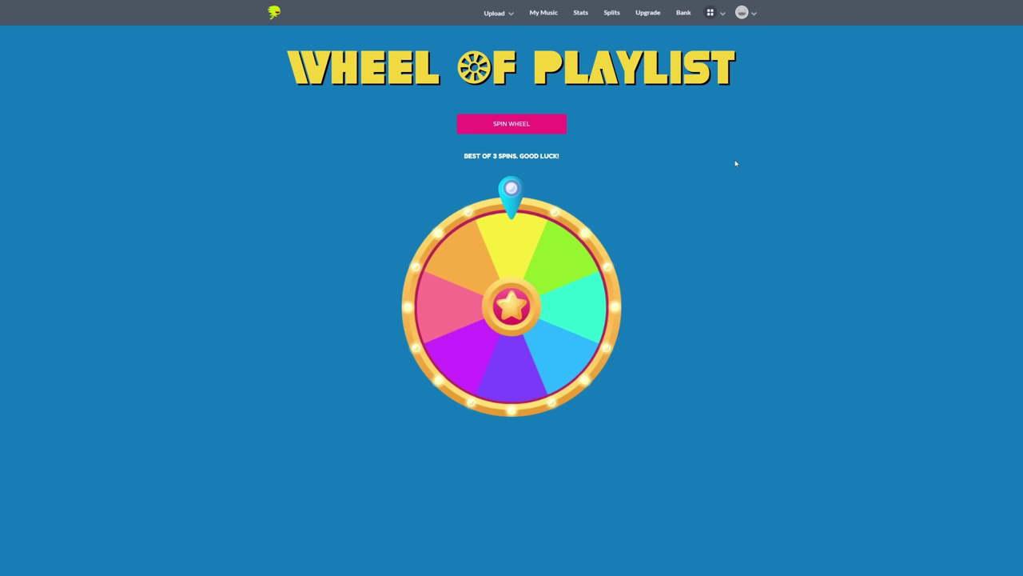
left_click(526, 125)
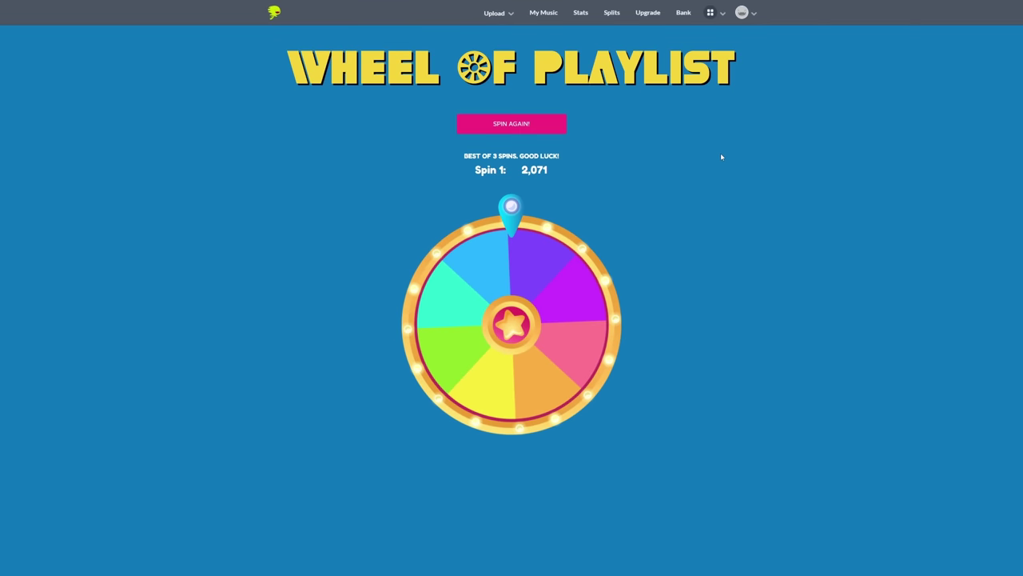
left_click(525, 126)
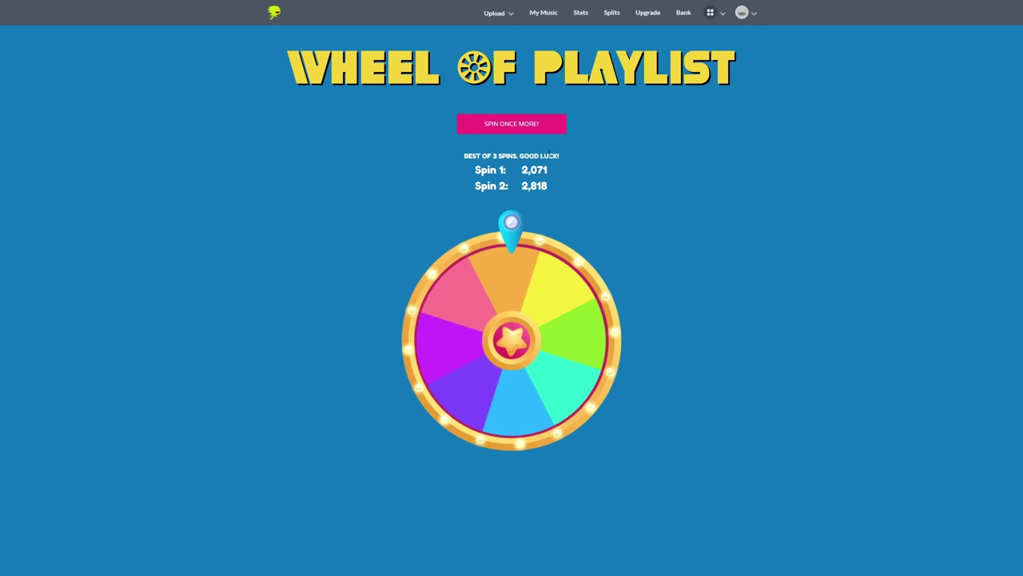
left_click(525, 126)
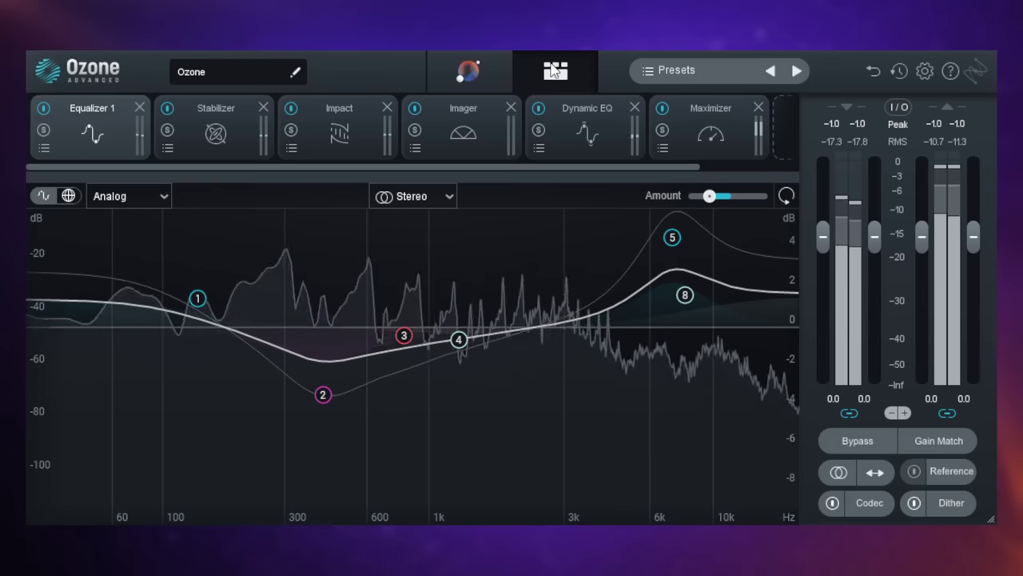
Switch Ozone to the module chain and step through Stabilizer, Impact, Imager and Dynamic EQ to Maximizer.
left_click(556, 70)
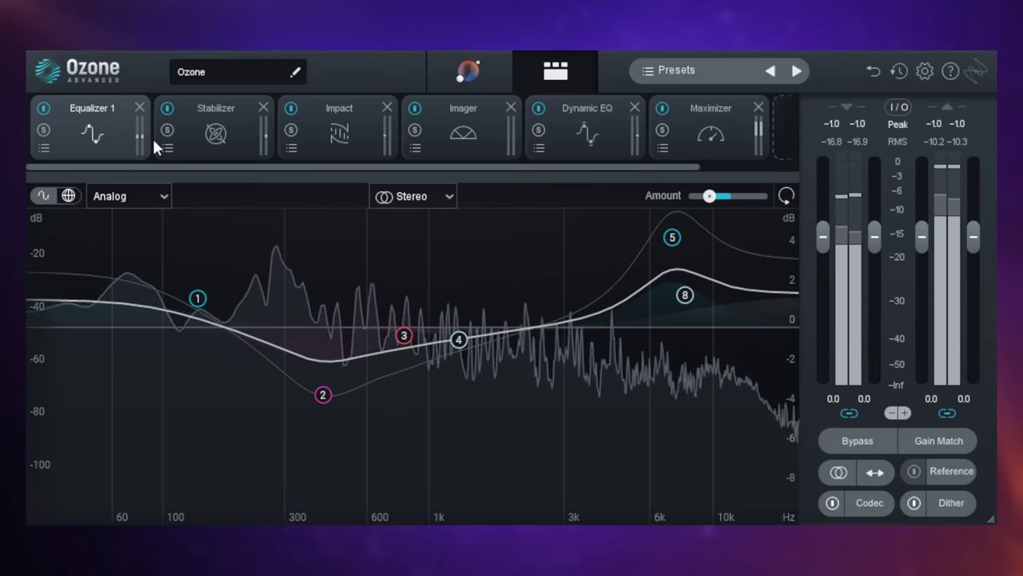
left_click(211, 132)
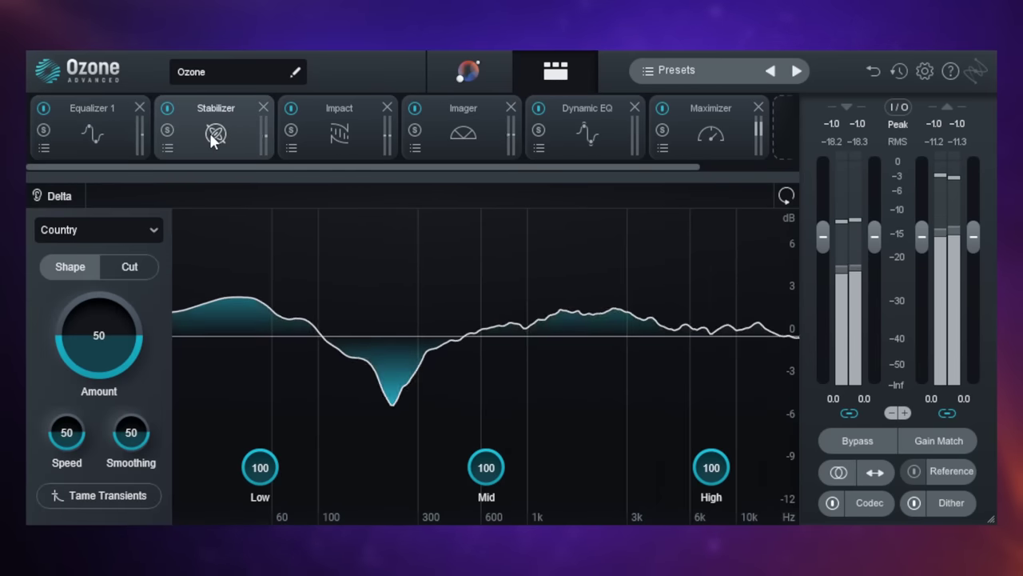
left_click(338, 133)
left_click(472, 129)
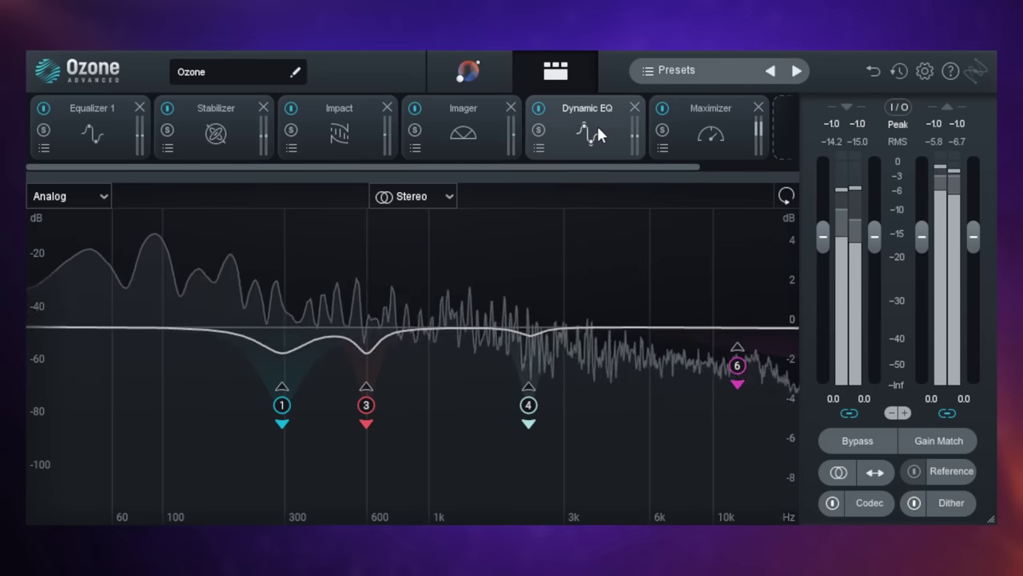
left_click(596, 123)
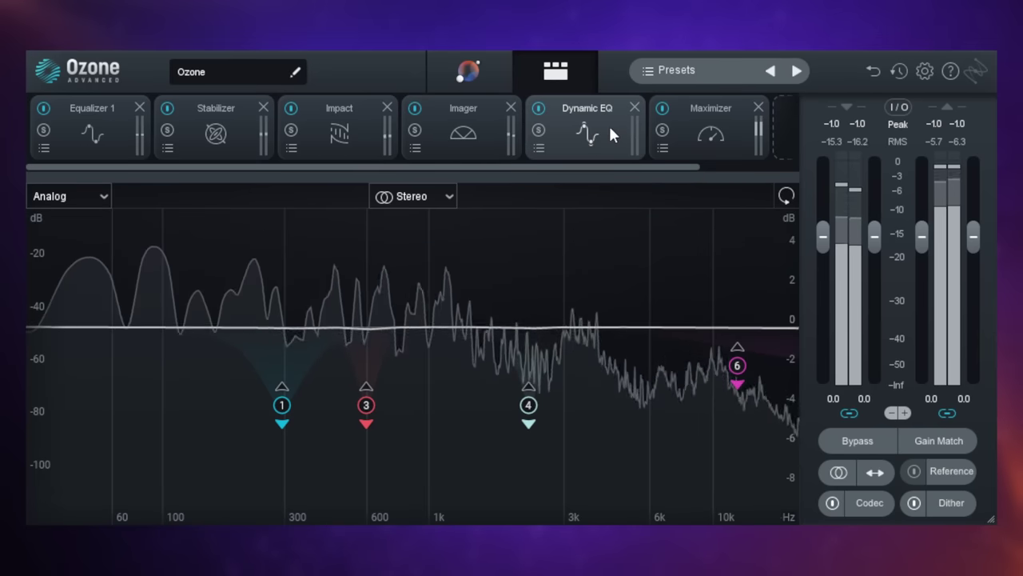
left_click(711, 125)
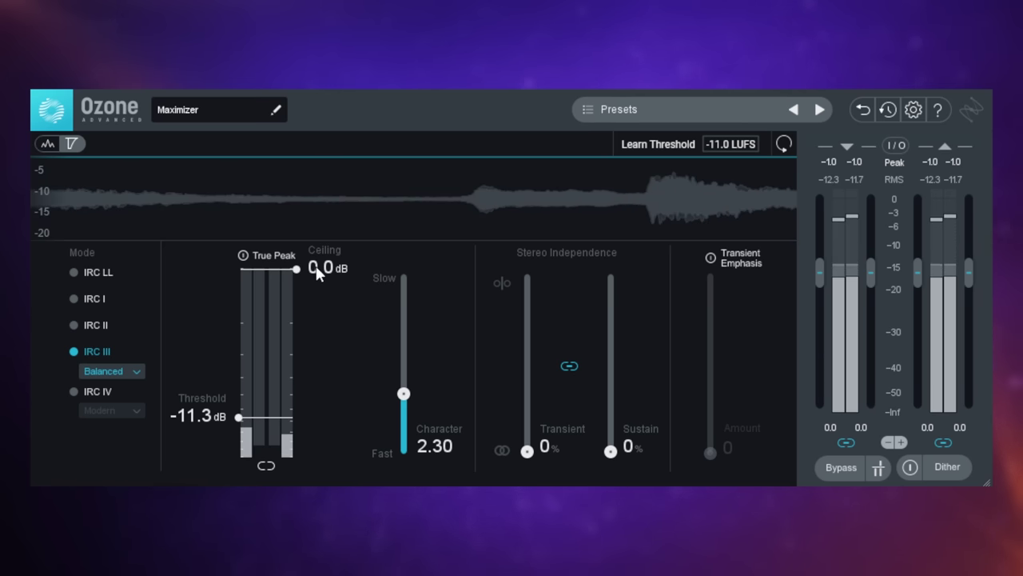
Set the Maximizer ceiling to -1.0 dB and the Learn Threshold target to -14.0 LUFS.
left_click_drag(311, 277, 331, 305)
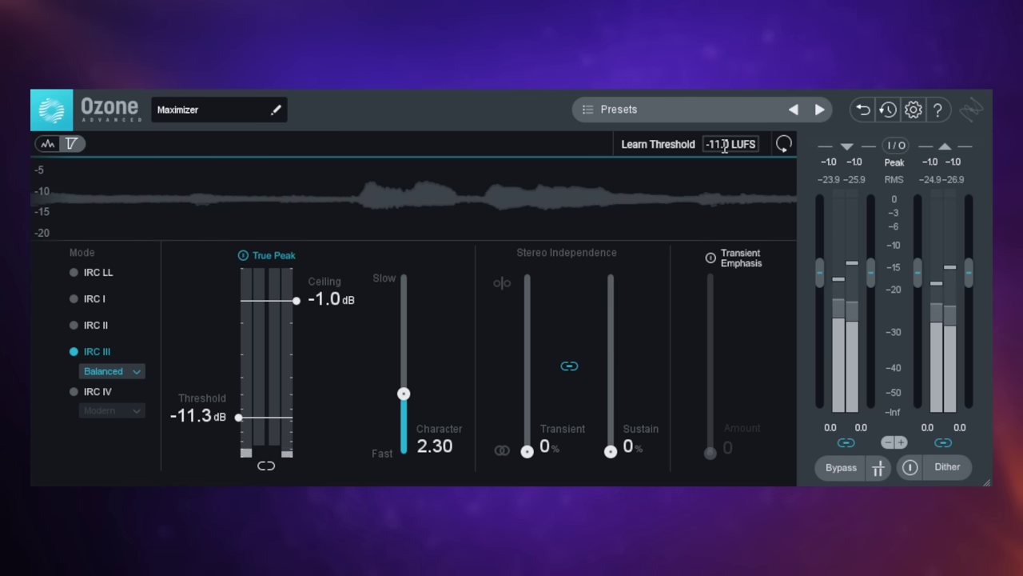
left_click_drag(723, 144, 723, 156)
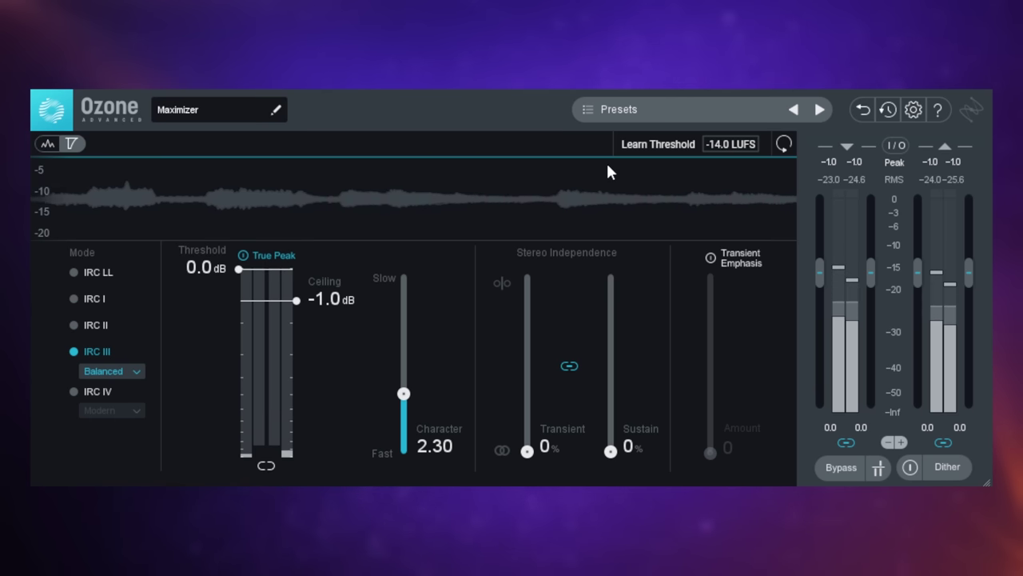
Learn the Maximizer threshold for the -14.0 LUFS target, settling it at -5.7 dB.
left_click(656, 142)
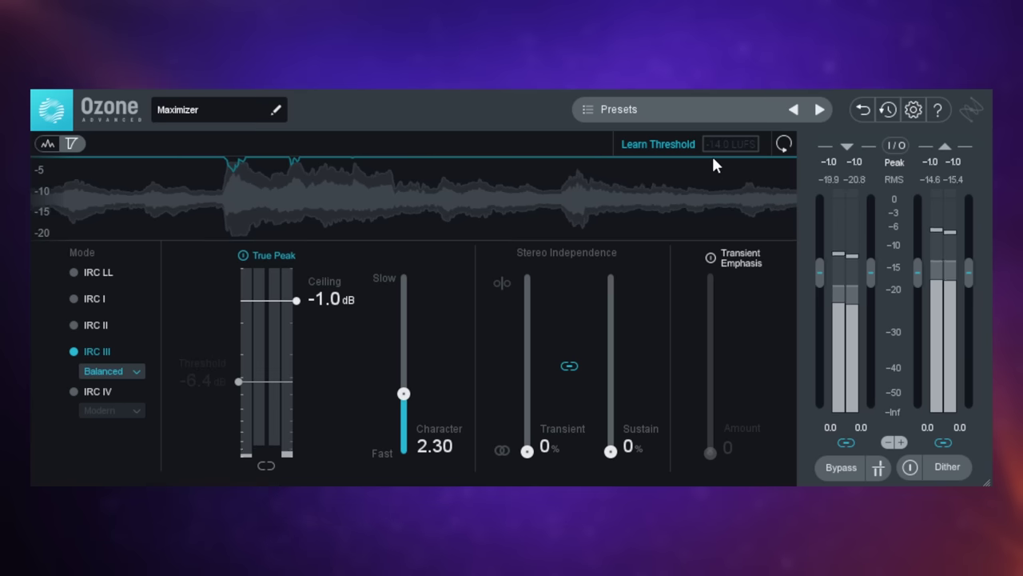
left_click(670, 144)
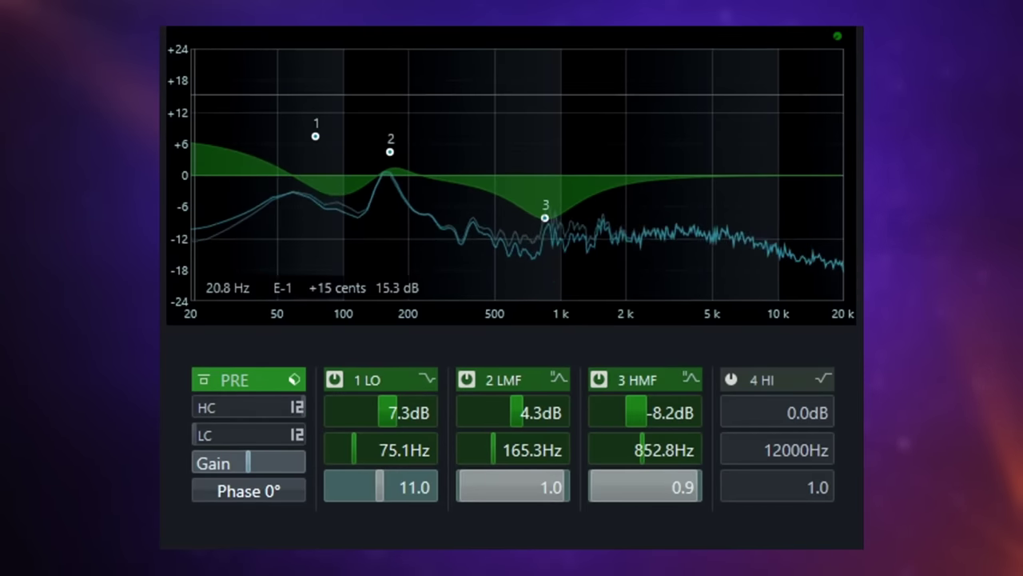
Lower EQ band 1 to about 5.3 dB at 72 Hz and pull the high shelf into a deep cut.
mouse_move(315, 136)
left_mouse_down()
mouse_move(313, 153)
mouse_move(318, 136)
left_mouse_up()
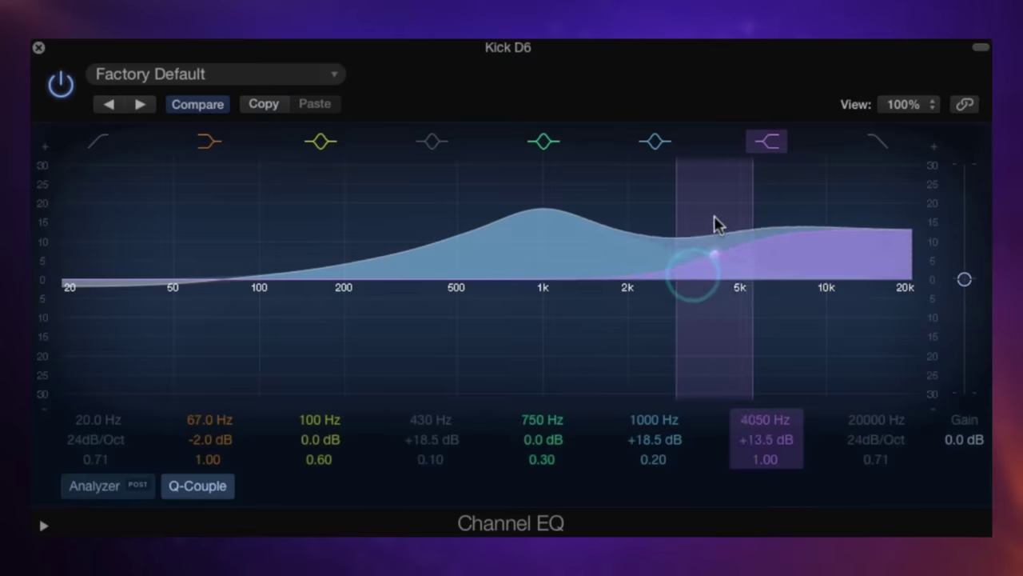
left_click_drag(717, 224, 709, 411)
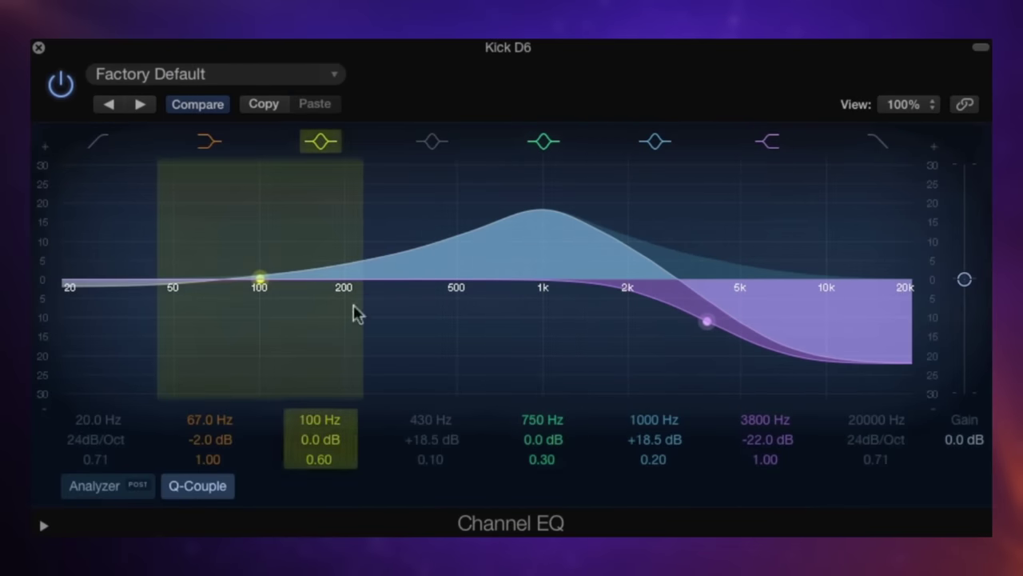
Raise the Channel EQ high shelf on Kick D6 to a +13.5 dB boost at 4050 Hz.
left_click(97, 145)
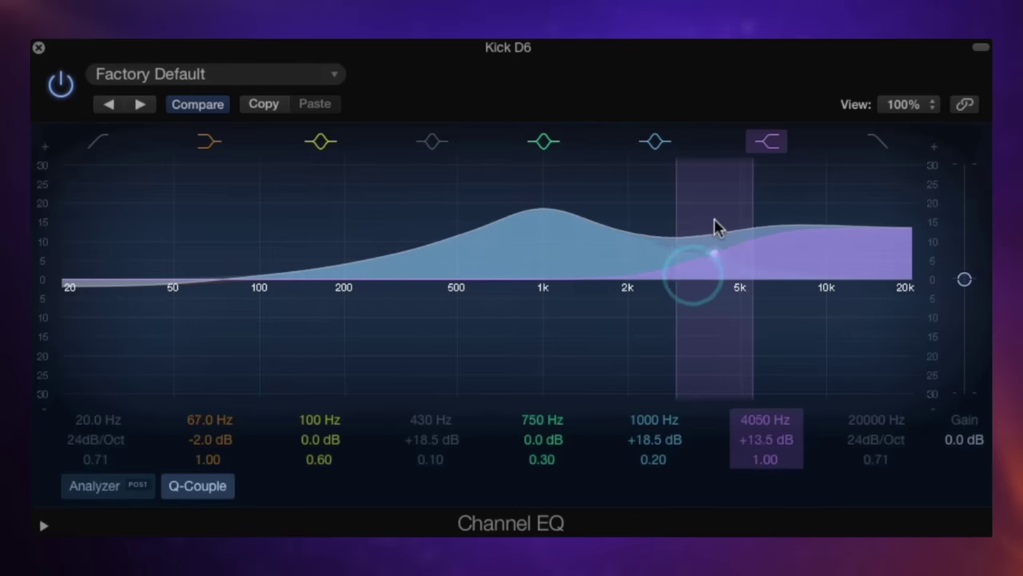
Turn the shelf into a -22 dB cut at 3800 Hz and lower band 1 to about 9.4 dB.
left_click_drag(716, 227, 709, 414)
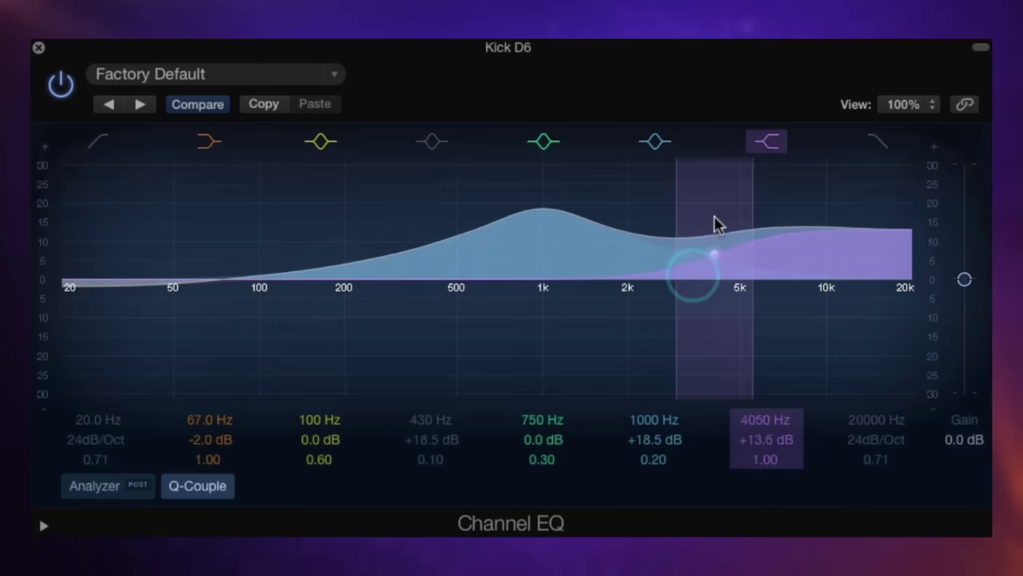
left_click_drag(712, 221, 712, 412)
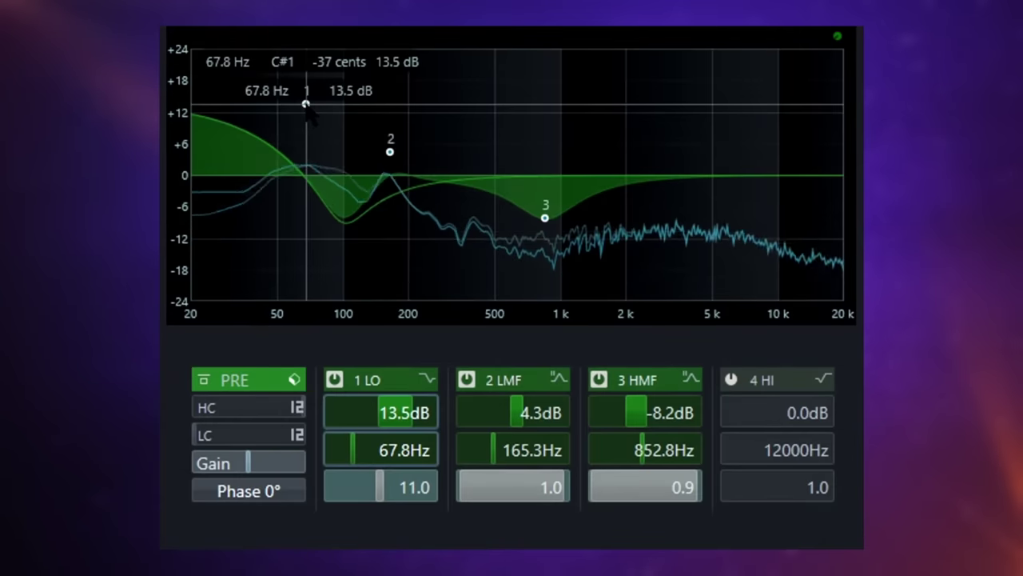
left_click_drag(304, 103, 315, 131)
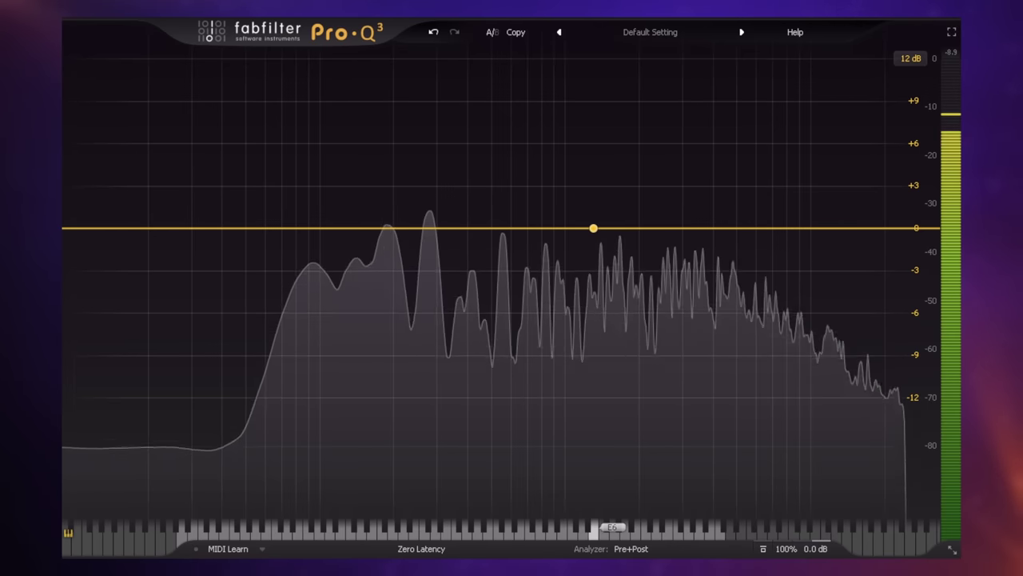
Create a bell cut of -3.83 dB near 1962 Hz and fine-tune its gain and Q.
left_click_drag(602, 242, 642, 264)
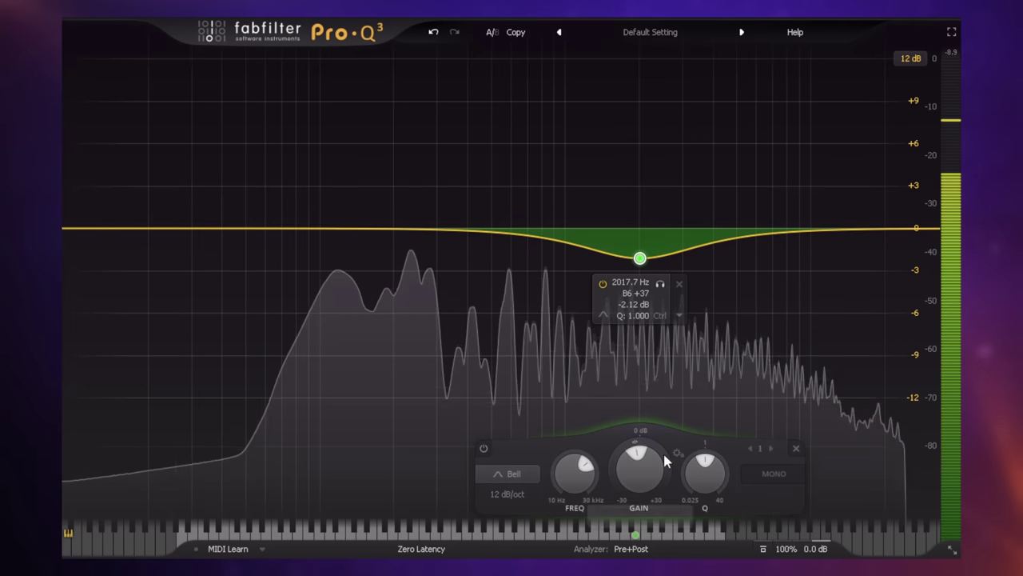
left_click_drag(640, 260, 637, 276)
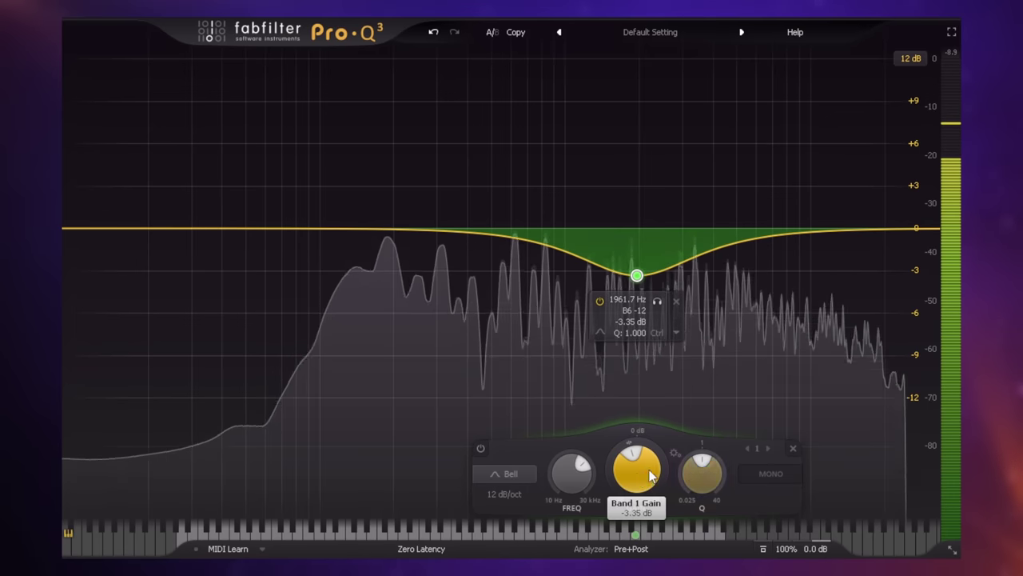
left_click_drag(634, 474, 695, 473)
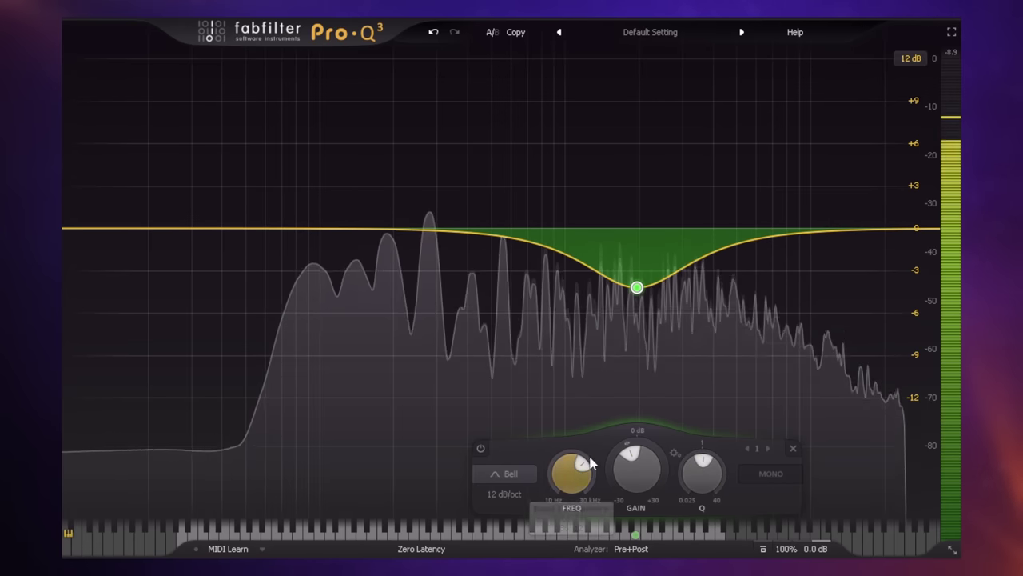
mouse_move(637, 290)
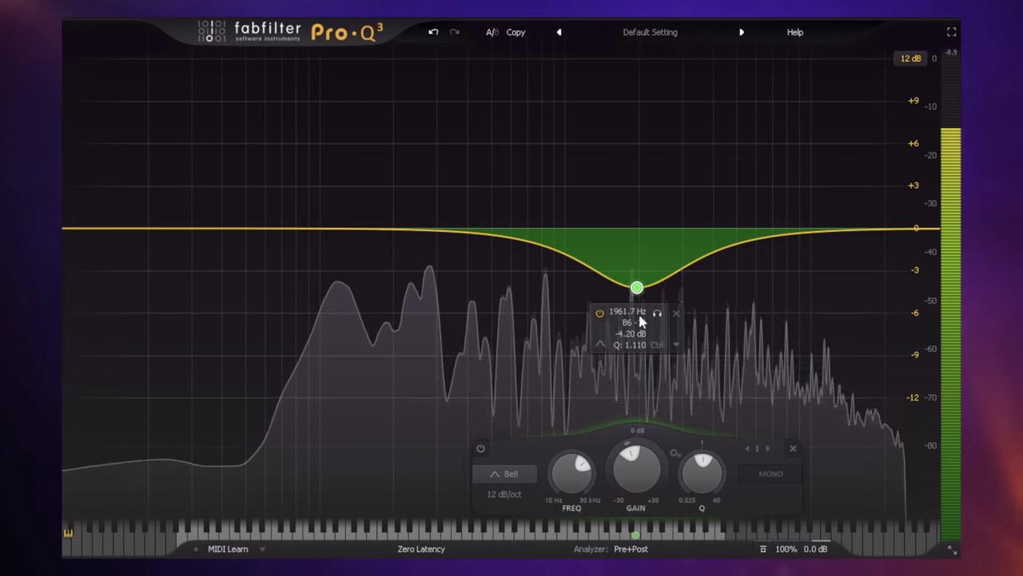
scroll(637, 289, "down", 2)
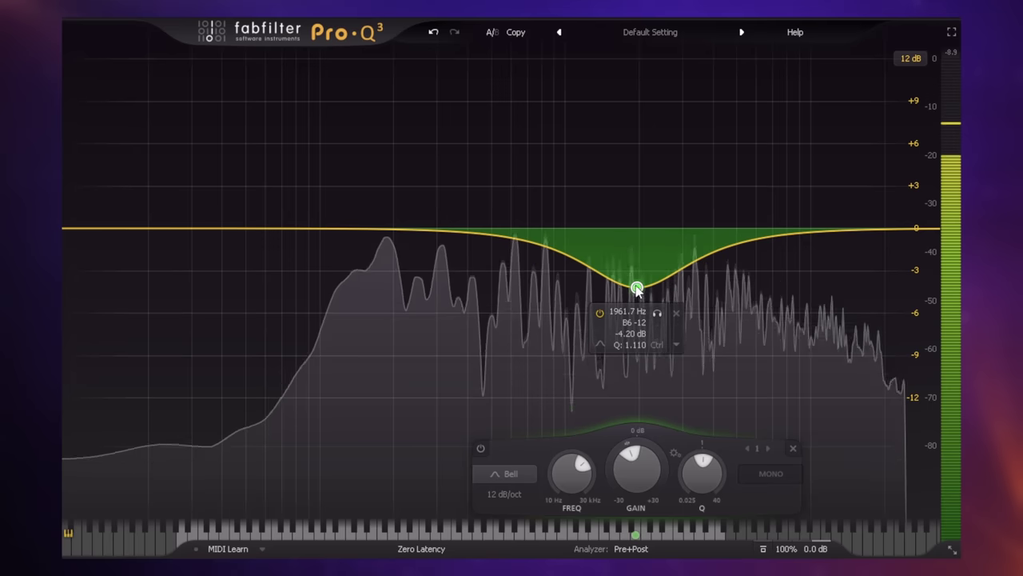
scroll(637, 289, "up", 5)
scroll(637, 292, "up", 5)
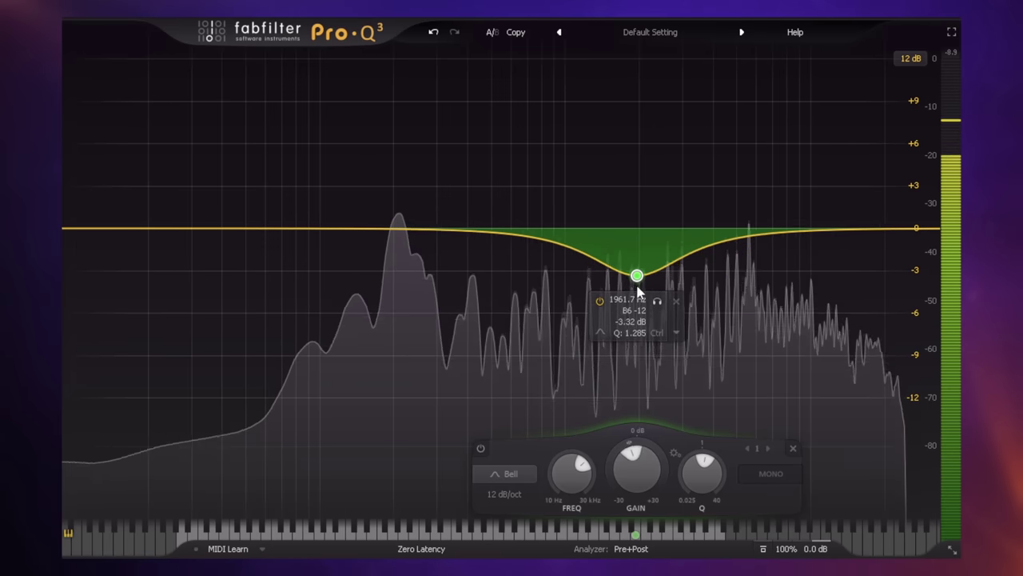
scroll(638, 286, "down", 2)
scroll(637, 288, "down", 2)
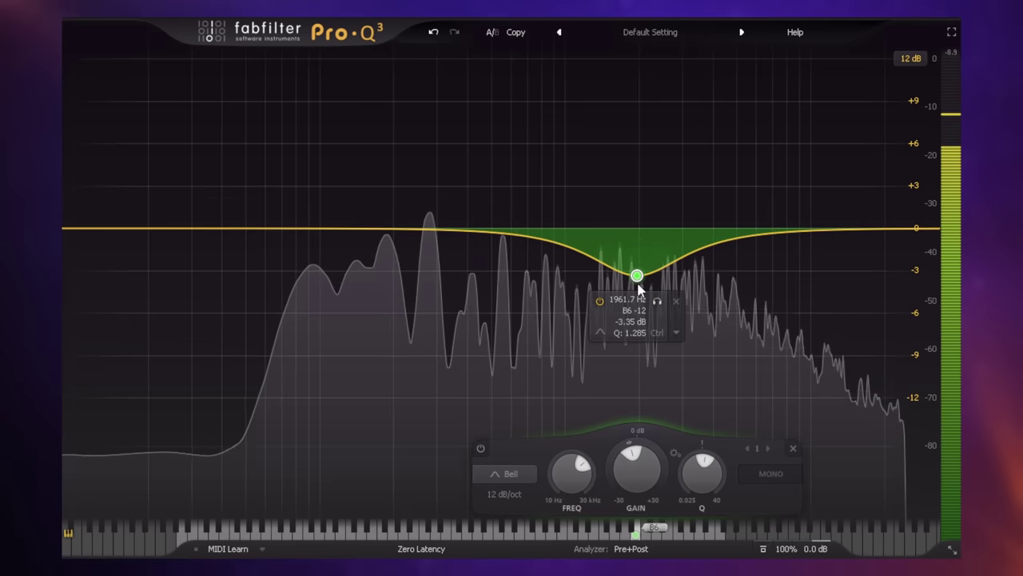
Try the cut as a Notch, revert to Bell, and add a +2.92 dB boost near 379 Hz.
mouse_move(601, 344)
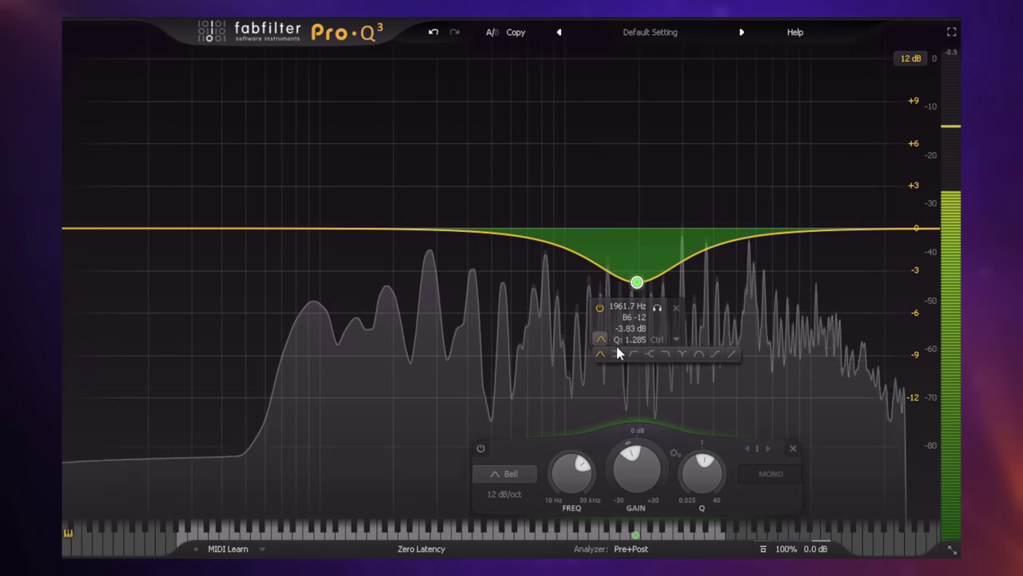
left_click(682, 354)
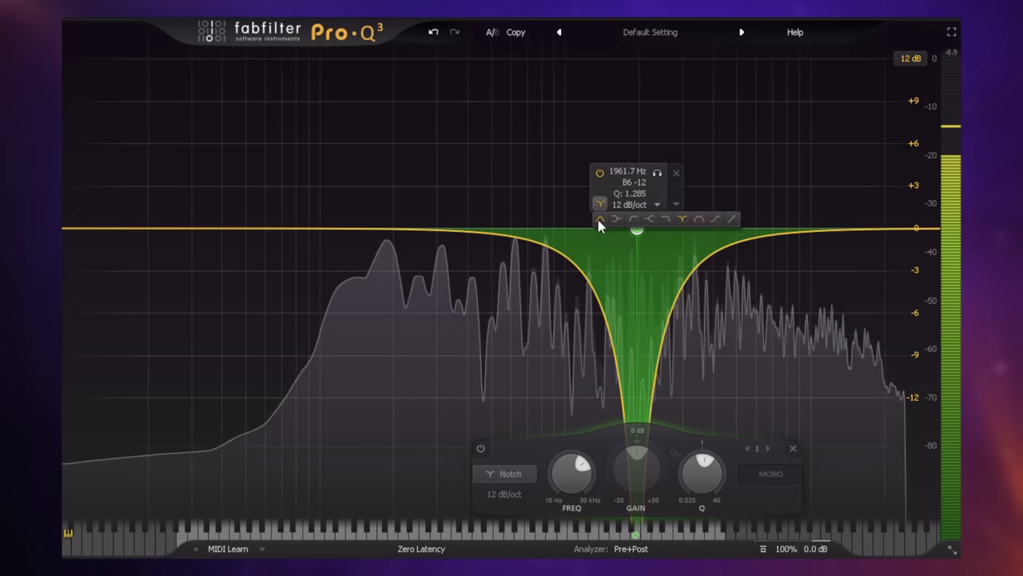
left_click(599, 219)
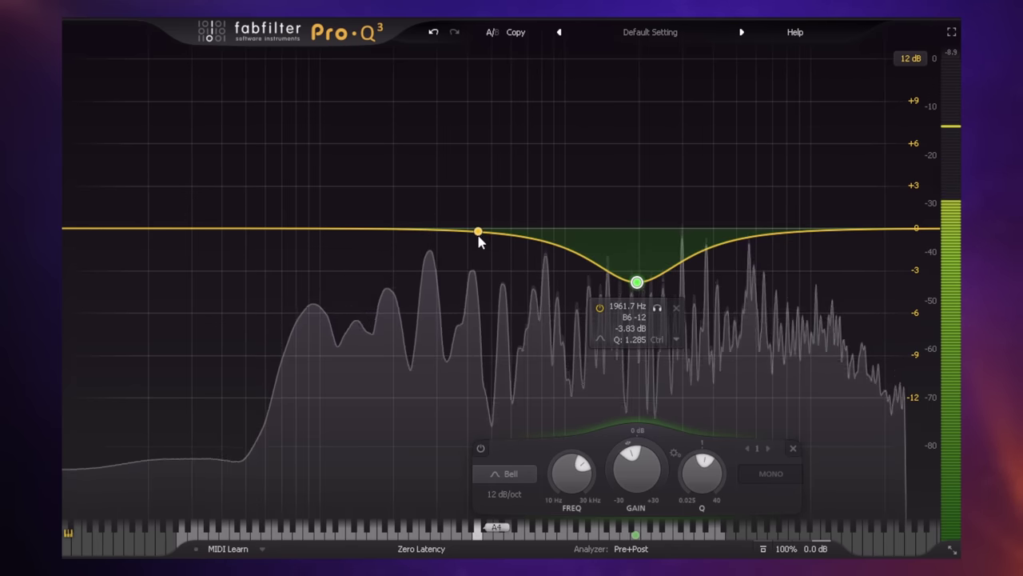
left_click_drag(478, 231, 471, 206)
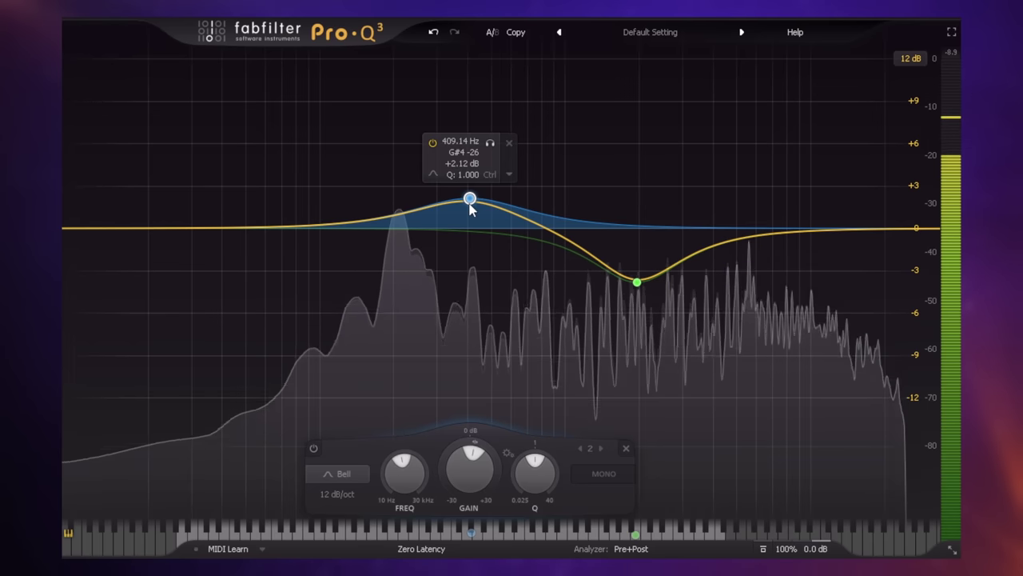
left_click_drag(471, 206, 463, 192)
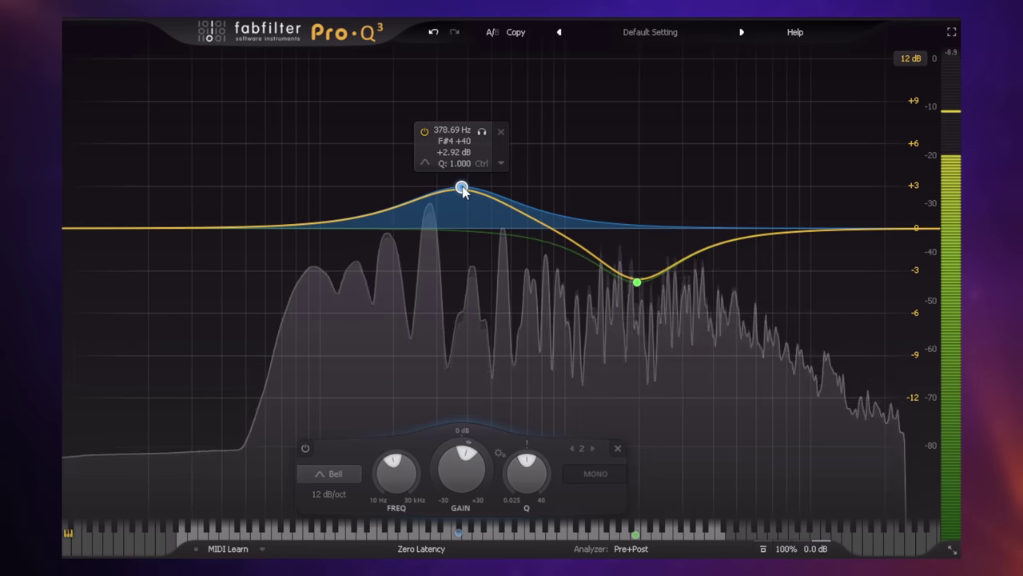
Set the analyzer to Pre+Post+Bass to overlay the Bass track's spectrum, then close the source list.
left_click(625, 550)
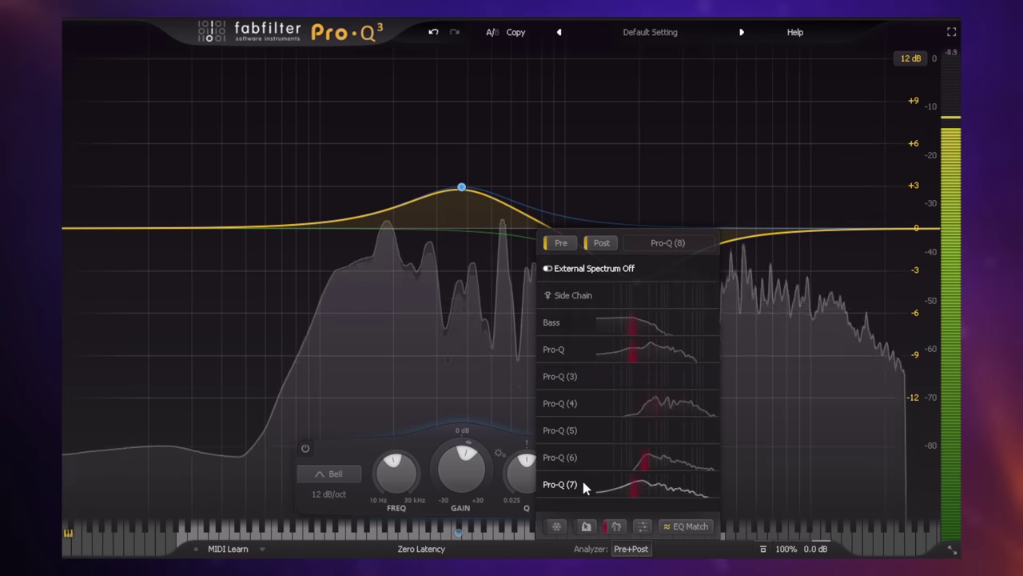
left_click(555, 323)
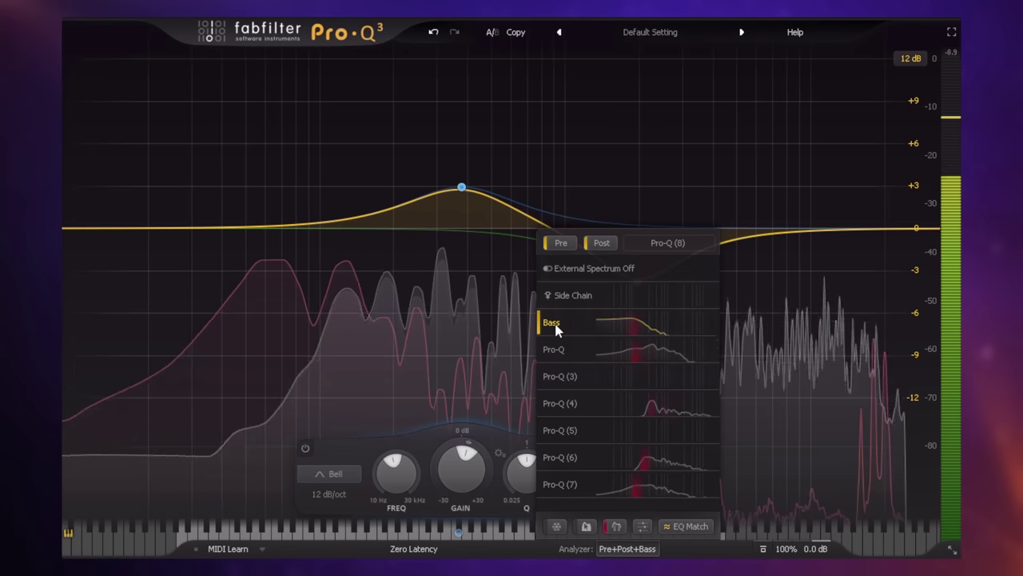
left_click(620, 550)
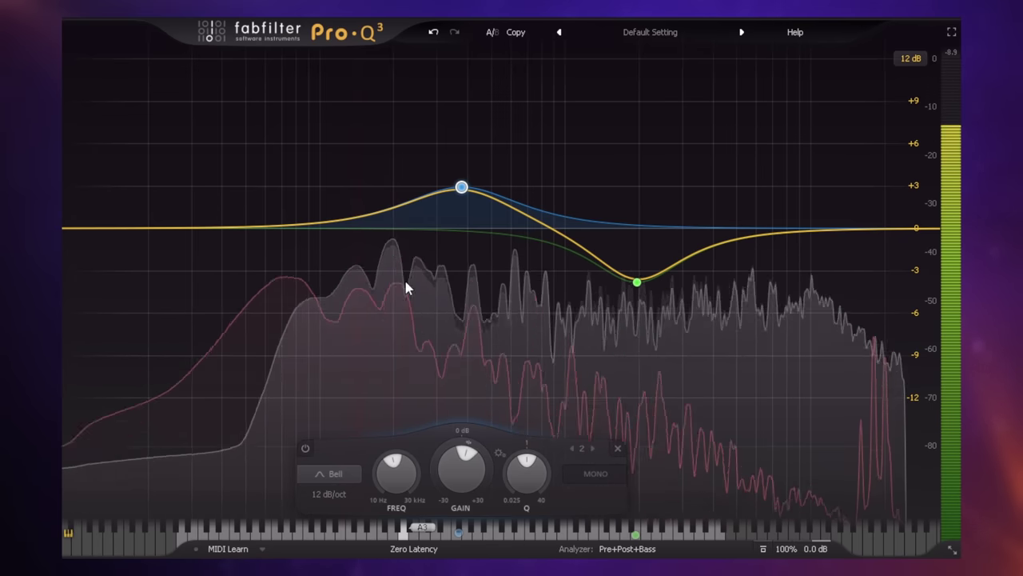
left_click(638, 549)
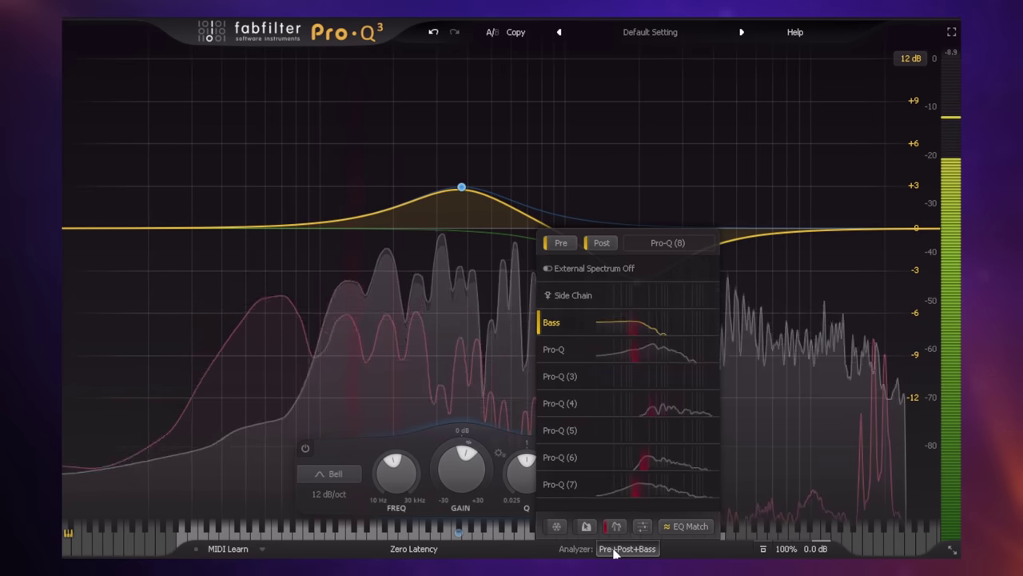
left_click(615, 552)
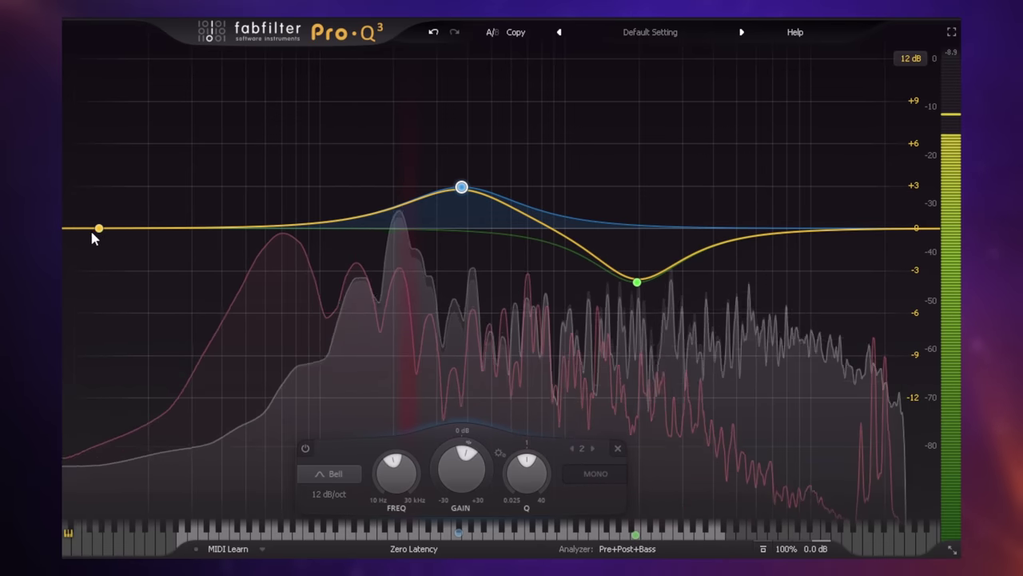
Add a low cut near 20 Hz and a 12 dB/oct high cut at 21712 Hz with Q about 1.1.
double_click(87, 230)
left_click_drag(87, 230, 170, 233)
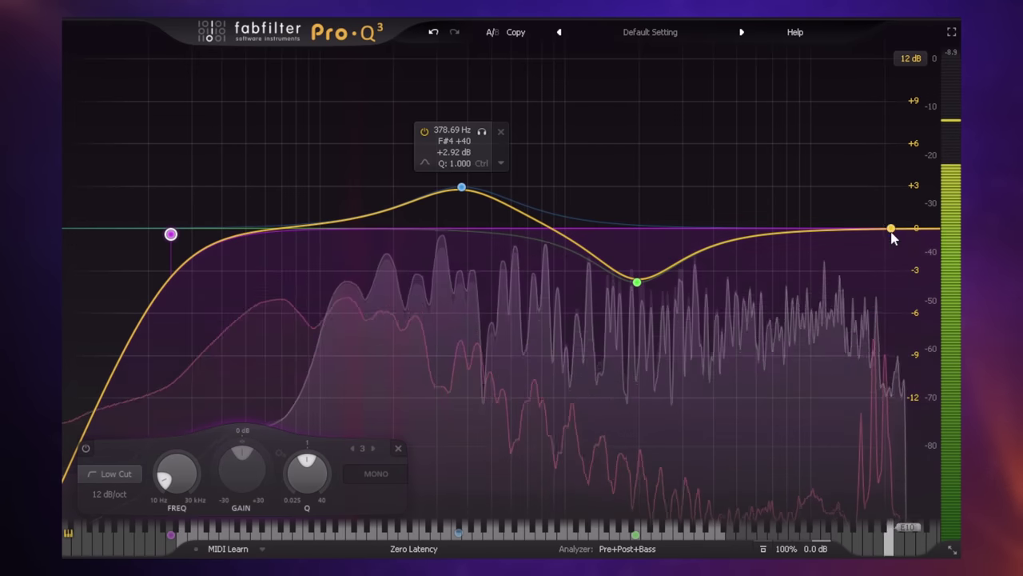
mouse_move(893, 237)
left_mouse_down()
mouse_move(813, 253)
mouse_move(866, 228)
mouse_move(897, 231)
mouse_move(889, 298)
mouse_move(880, 275)
mouse_move(897, 236)
left_mouse_up()
left_click(818, 205)
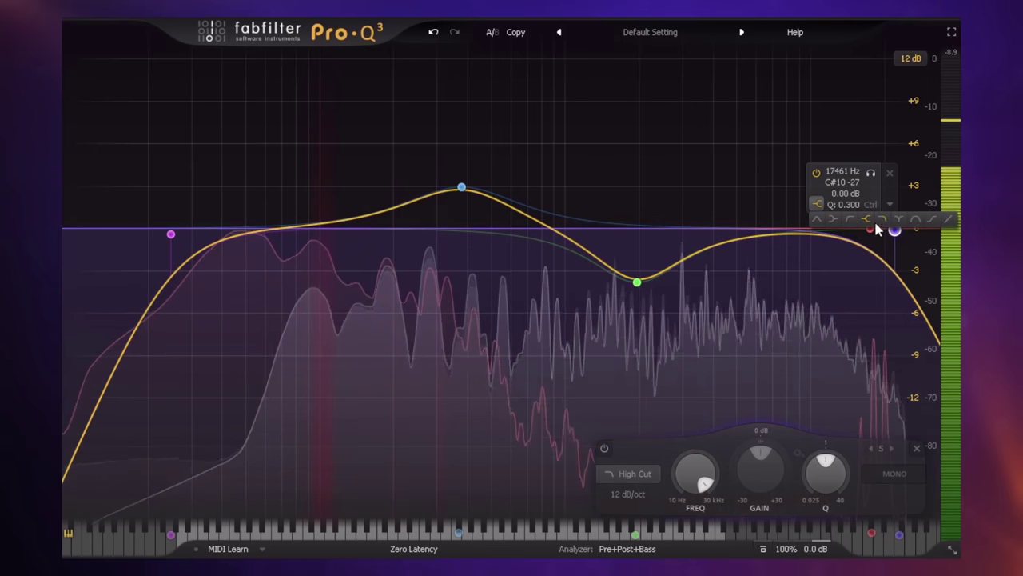
left_click_drag(896, 228, 894, 216)
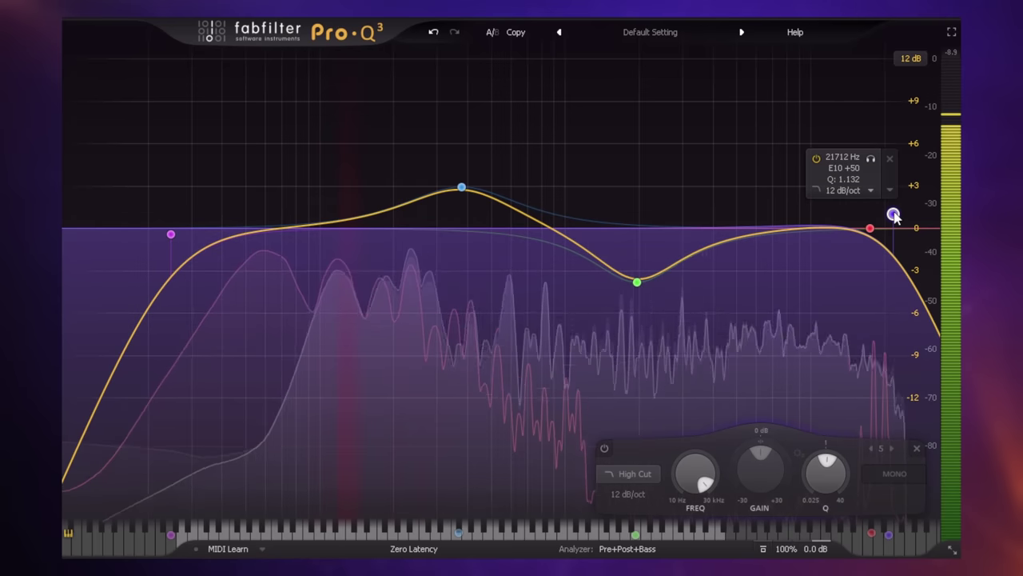
mouse_move(505, 205)
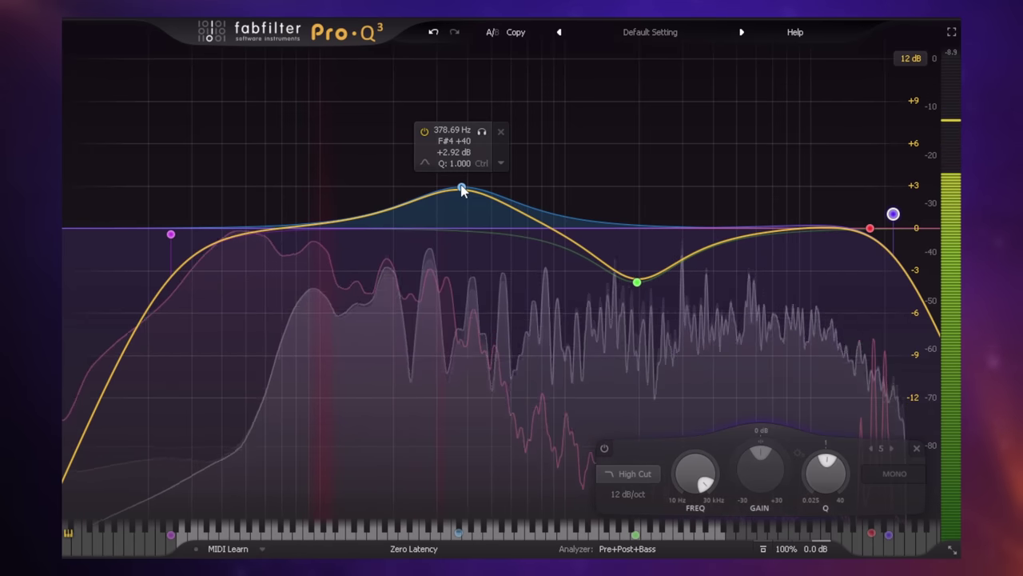
Pull Pro-Q 3's blue band into a dynamic cut at 541.98 Hz, -2.44 dB, Q 2.354.
left_click_drag(462, 191, 499, 262)
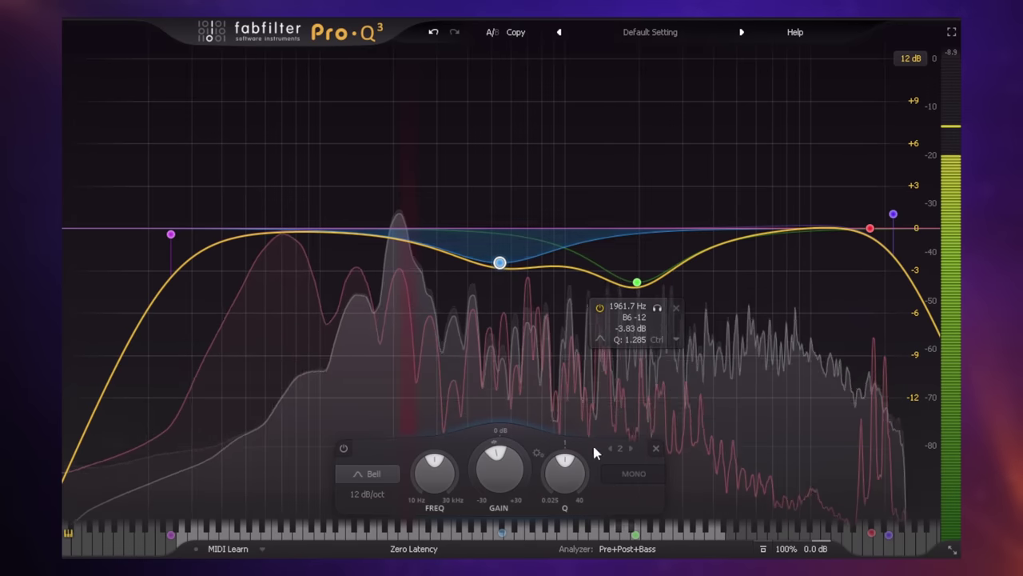
left_click_drag(488, 444, 477, 575)
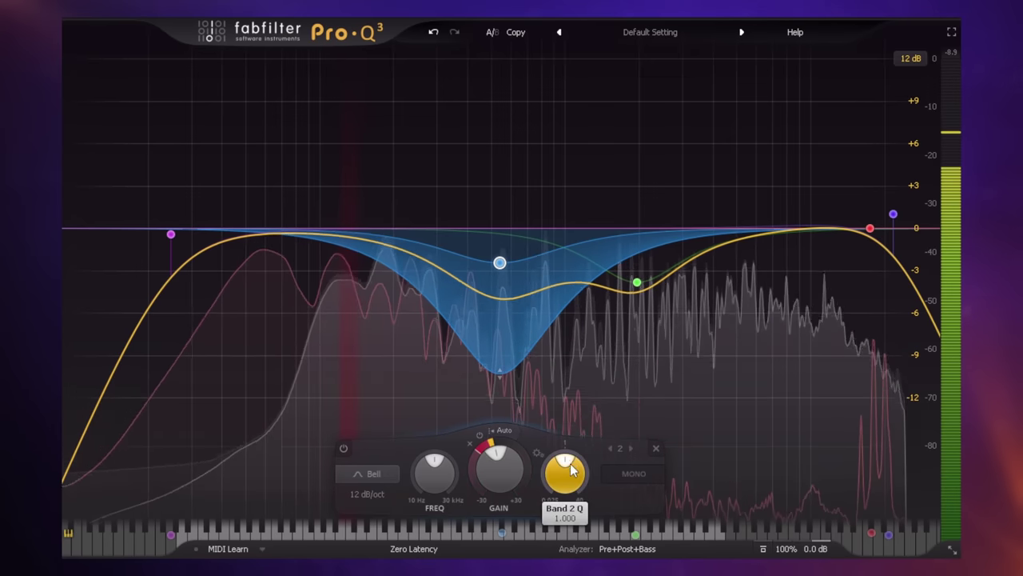
left_click_drag(571, 469, 585, 430)
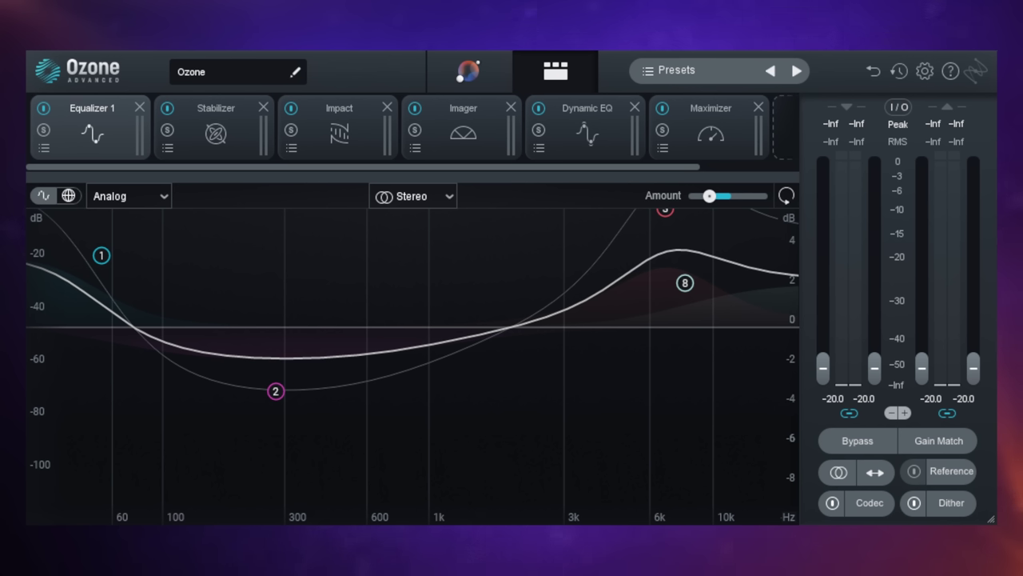
Browse Ozone 10's Impact, Imager and Maximizer modules, settling on the four-band Dynamic EQ.
left_click(216, 128)
left_click(344, 132)
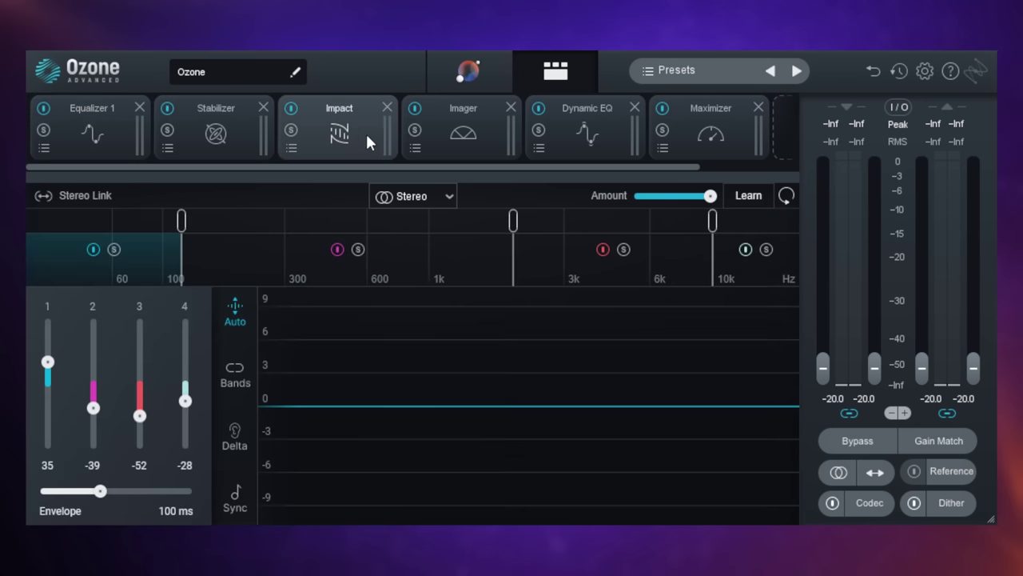
left_click(445, 136)
left_click(572, 127)
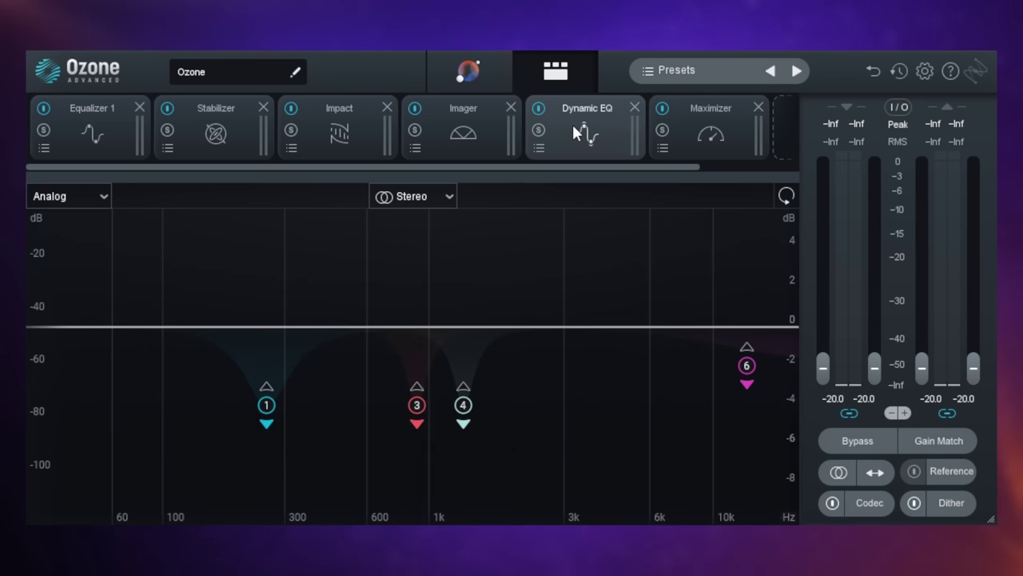
left_click(685, 137)
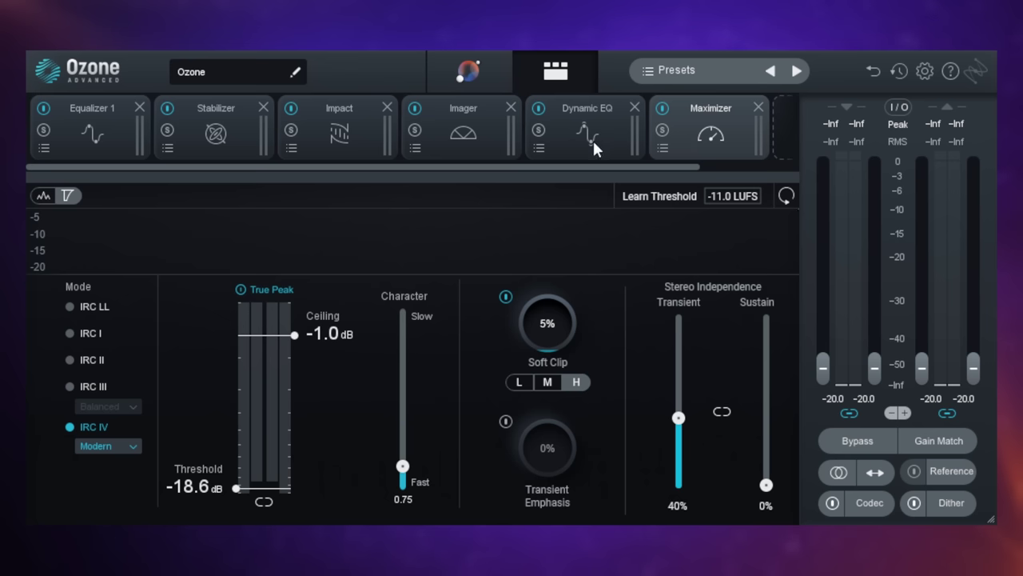
left_click(592, 138)
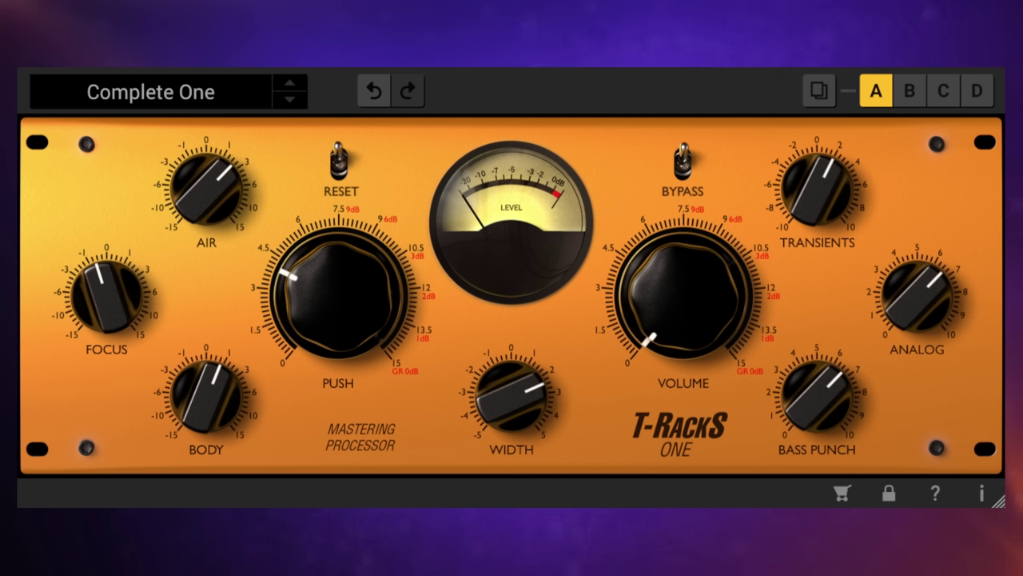
mouse_move(206, 188)
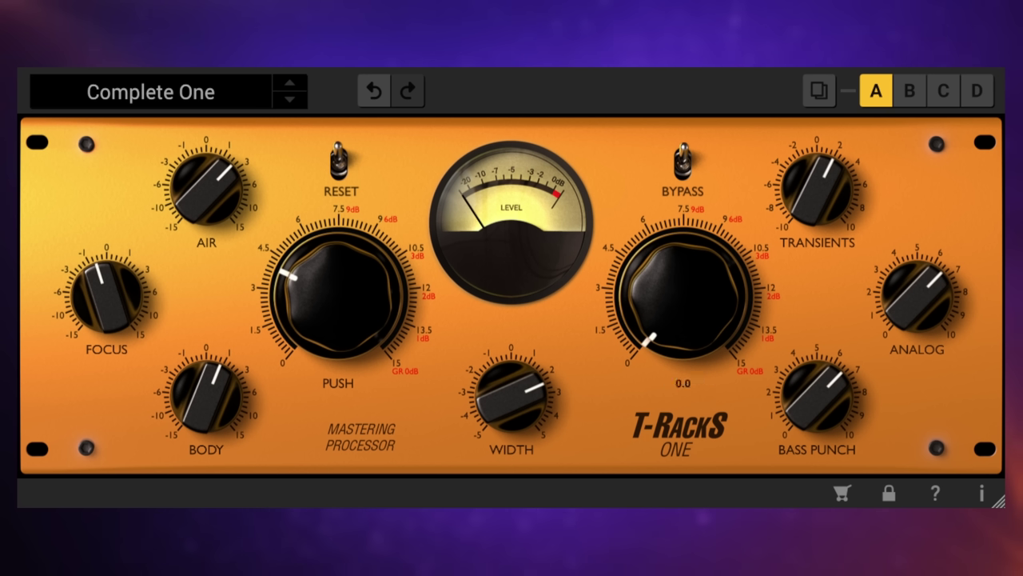
mouse_move(817, 188)
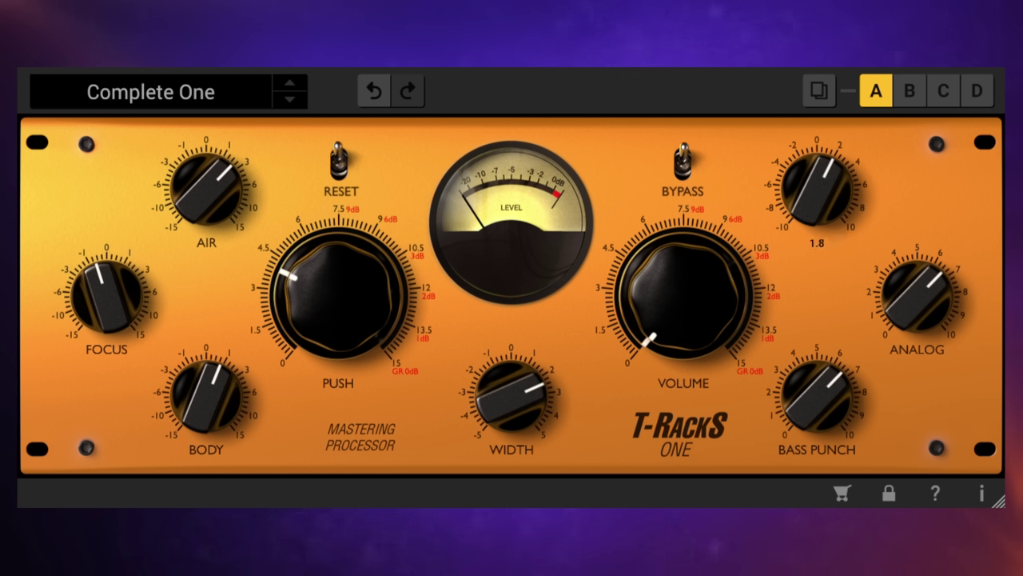
mouse_move(817, 392)
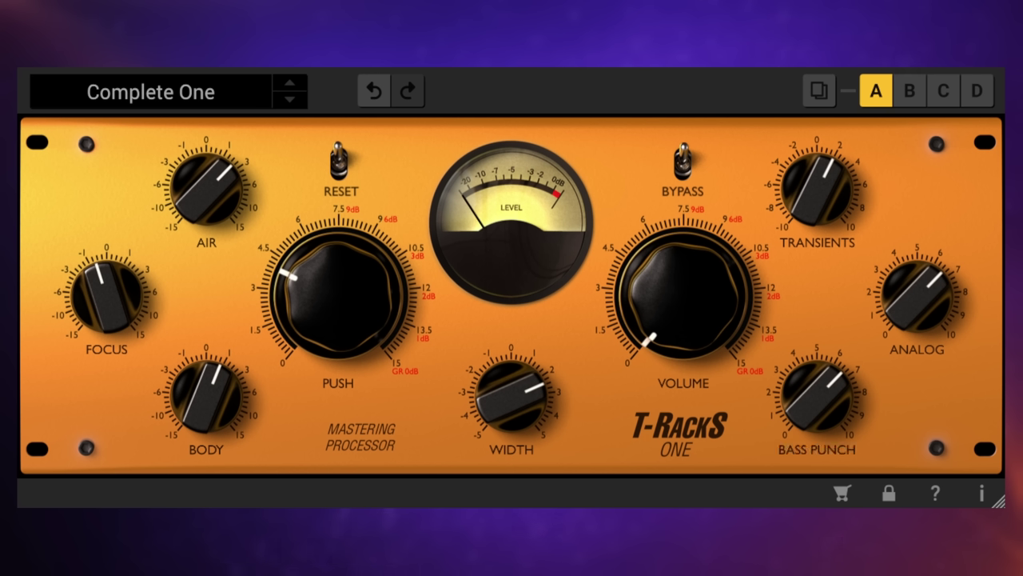
mouse_move(917, 296)
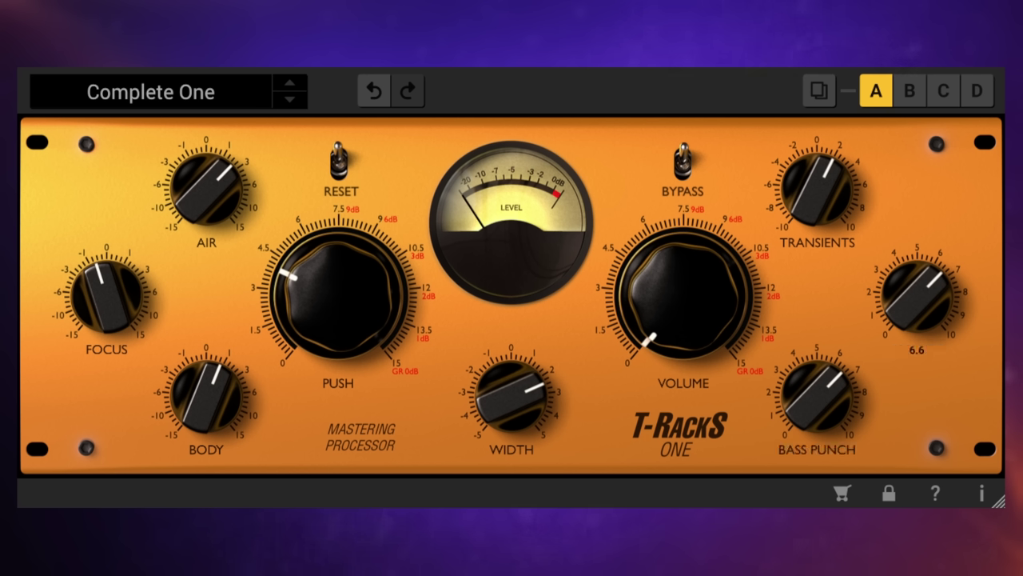